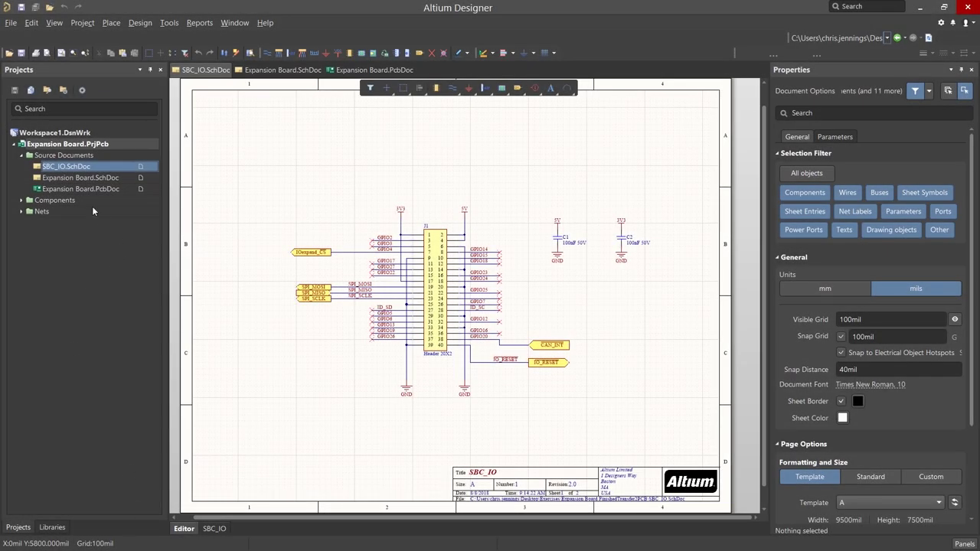
Open Expansion Board.PcbDoc from the Projects panel to show the board and its component rooms.
left_click(73, 177)
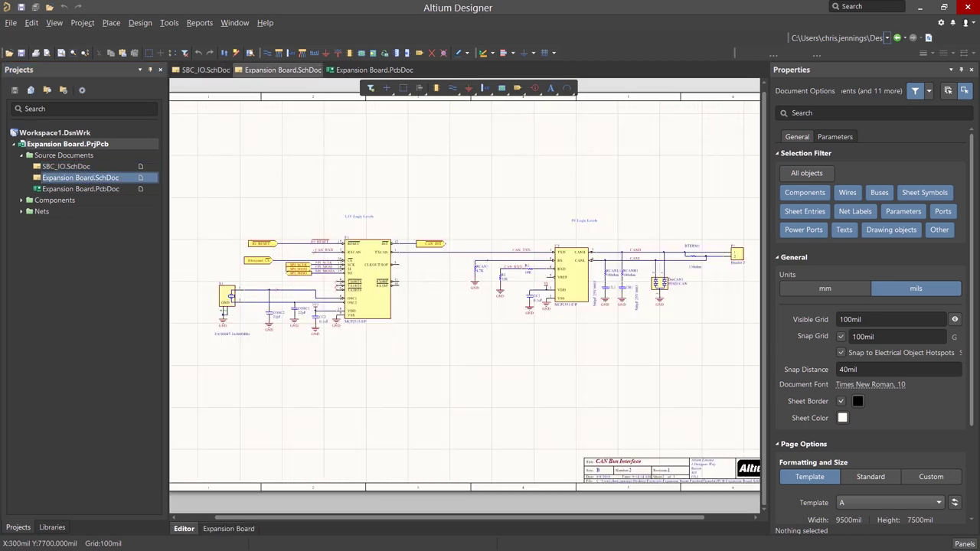
left_click(70, 190)
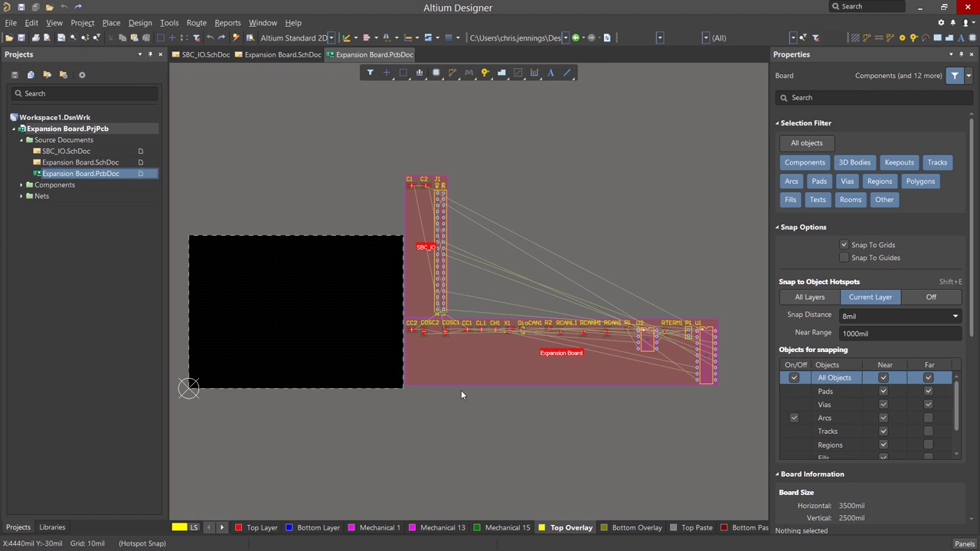
scroll(461, 390, "up", 3, "ctrl")
scroll(460, 383, "down", 3, "ctrl")
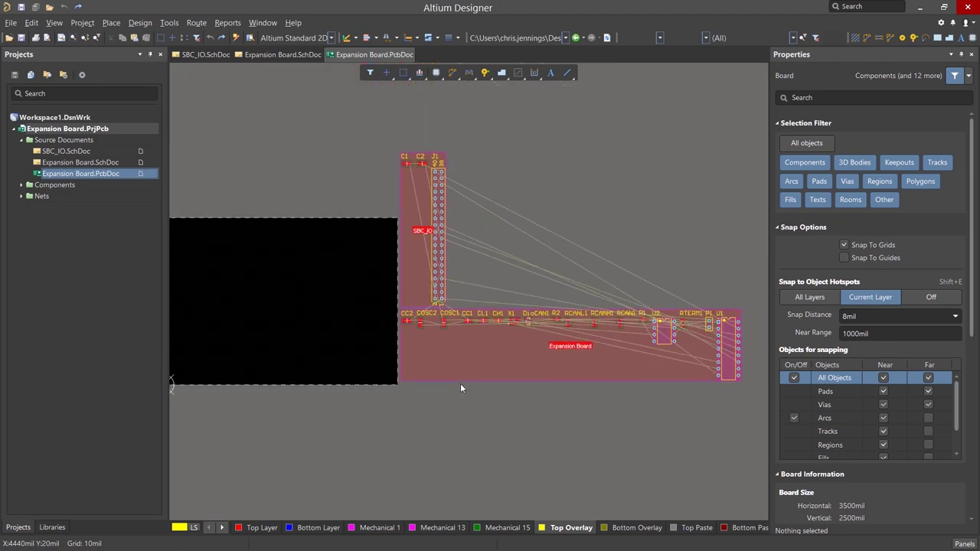
scroll(460, 389, "up", 3, "ctrl")
scroll(460, 388, "down", 3, "ctrl")
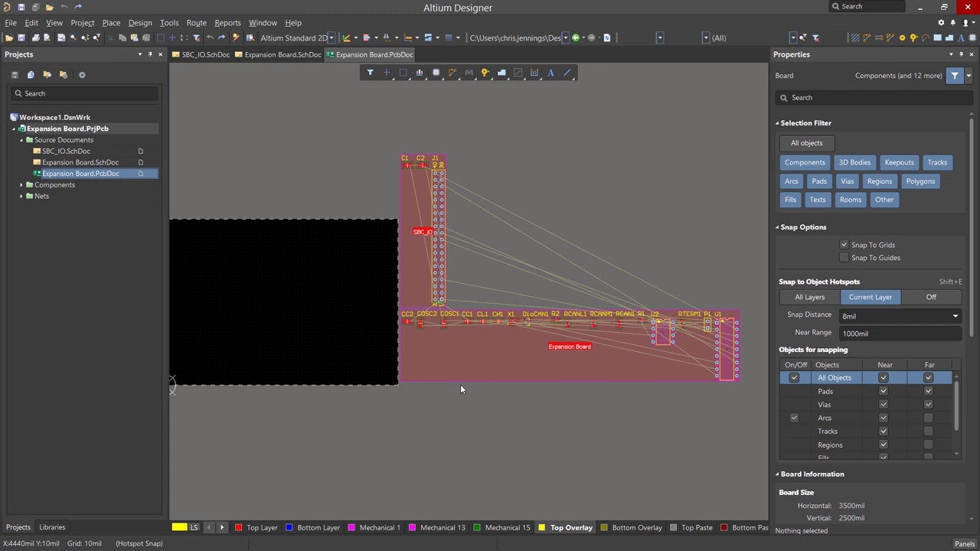
scroll(460, 384, "right", 4, "shift")
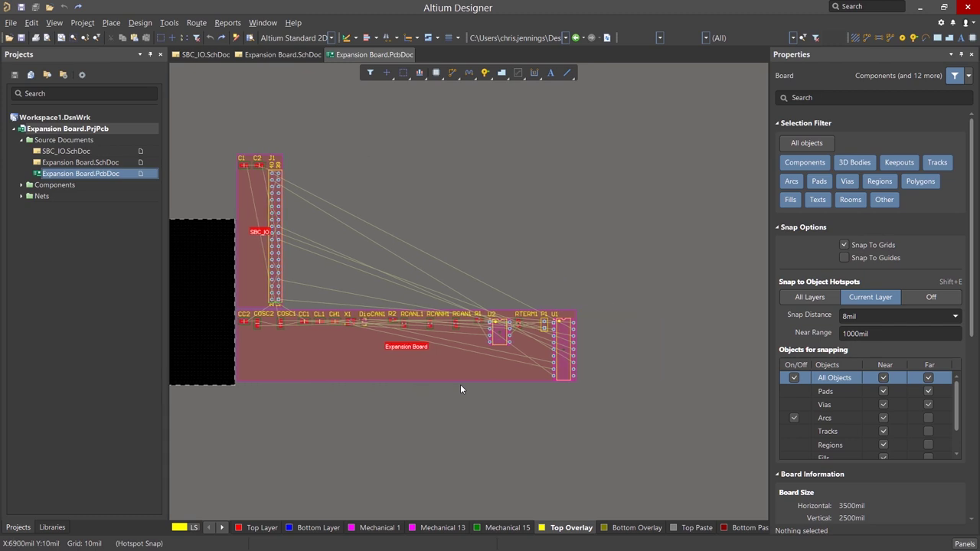
scroll(460, 384, "left", 6, "shift")
scroll(459, 379, "right", 1, "shift")
scroll(458, 377, "right", 5, "shift")
scroll(458, 378, "left", 5, "shift")
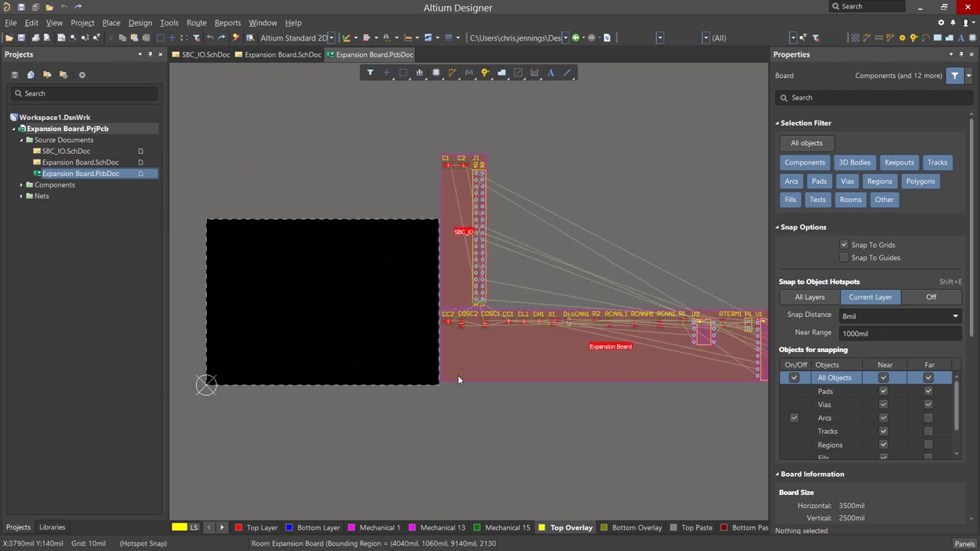
scroll(458, 378, "right", 1, "shift")
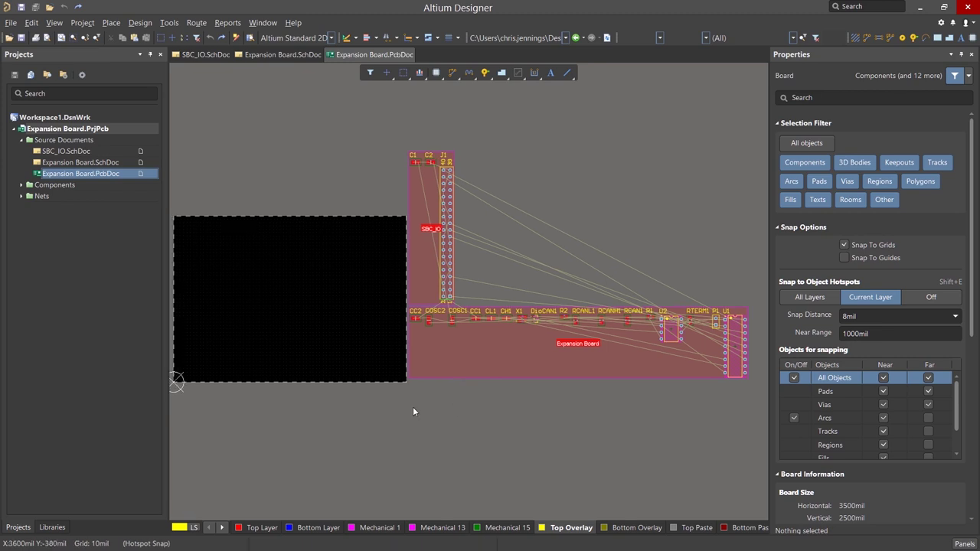
scroll(413, 407, "up", 3)
scroll(412, 411, "down", 4)
scroll(413, 411, "up", 1)
scroll(413, 412, "down", 1)
Move the Expansion Board room over the board's top and the rotated SBC_IO header onto its bottom edge.
left_click_drag(464, 358, 307, 383)
key("space")
key("shift+space")
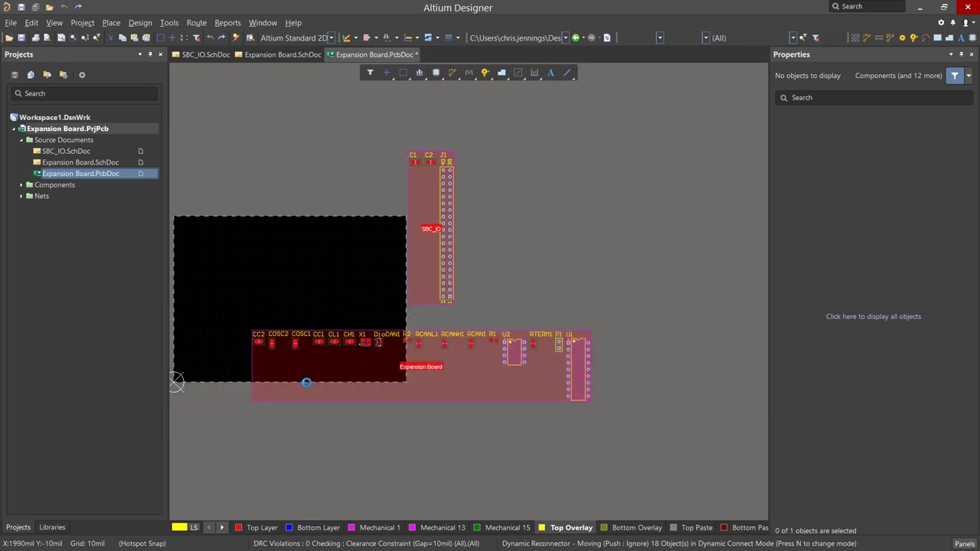
left_click_drag(460, 387, 391, 368)
key("space")
left_click_drag(416, 280, 322, 388)
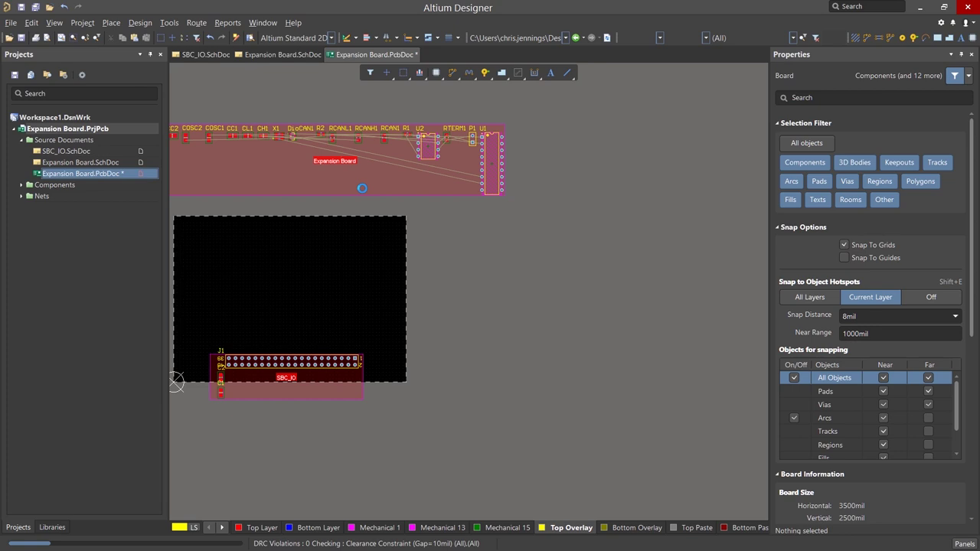
left_click_drag(363, 191, 375, 300)
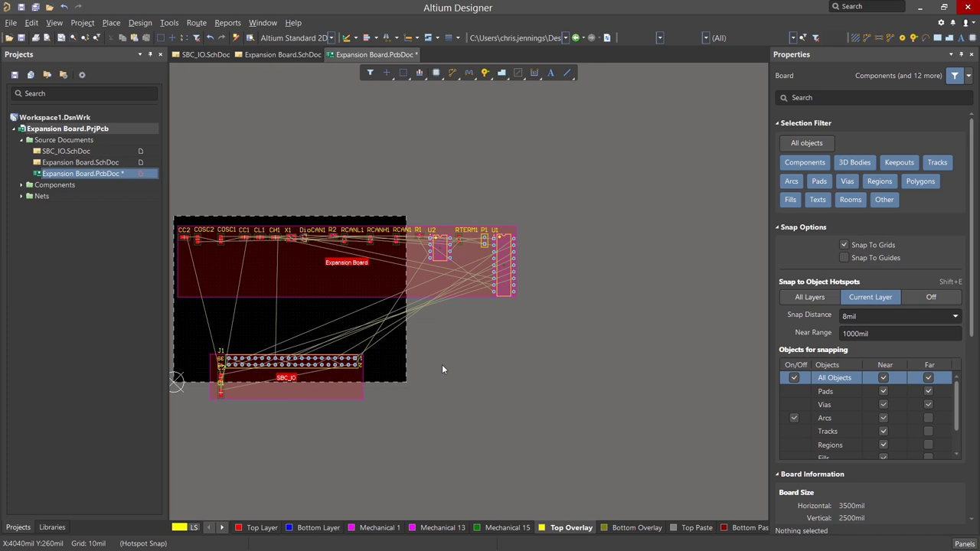
Reposition U2, then delete the Expansion Board and SBC_IO rooms.
mouse_move(440, 253)
left_mouse_down()
mouse_move(442, 193)
mouse_move(443, 255)
left_mouse_up()
left_click(426, 288)
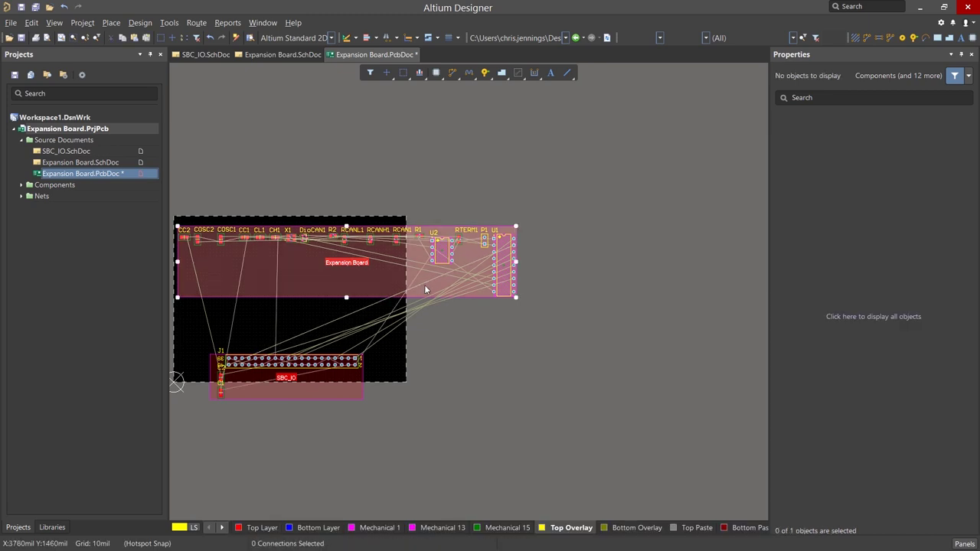
key("Delete")
left_click(348, 392)
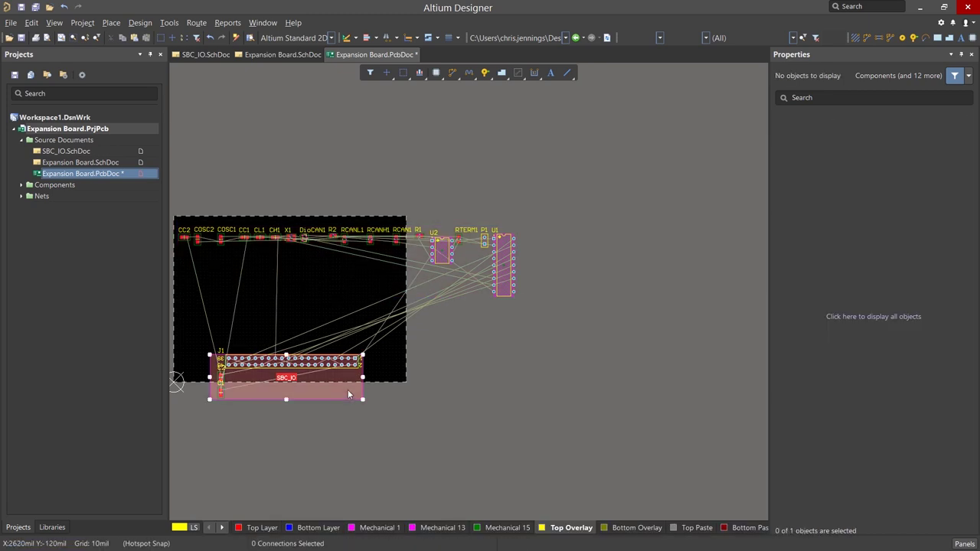
key("Delete")
left_click(454, 416)
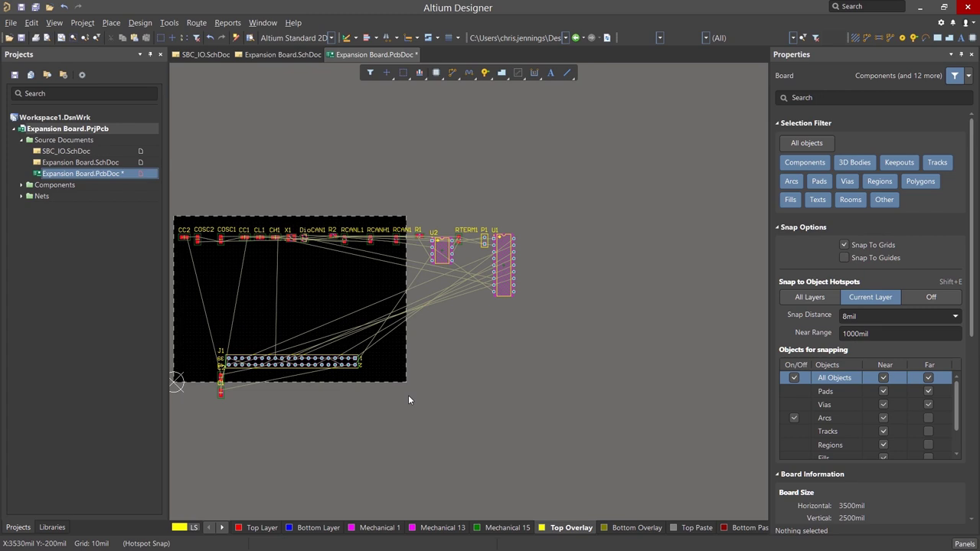
Move U1 upright onto the board's right and U2, rotated to 270, near the centre.
left_click(507, 271)
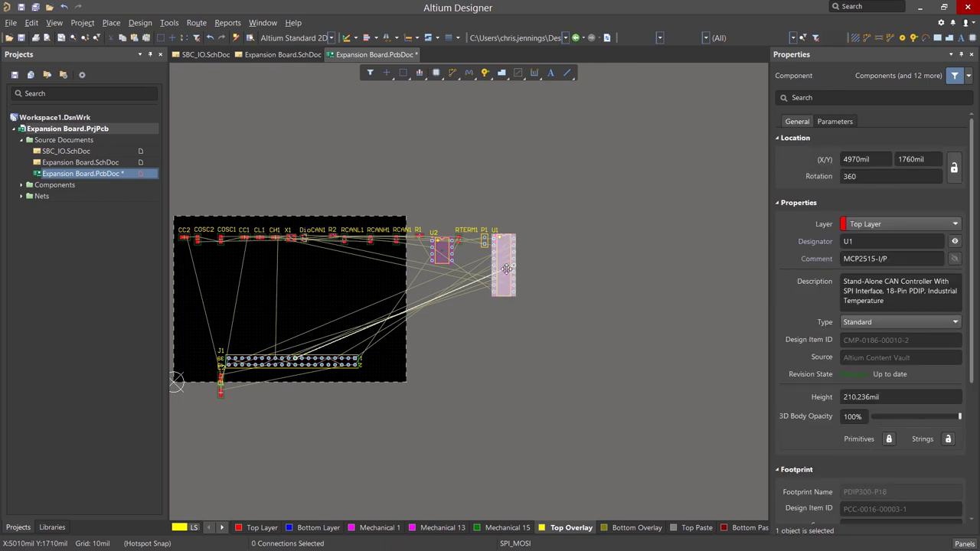
left_click_drag(507, 269, 379, 296)
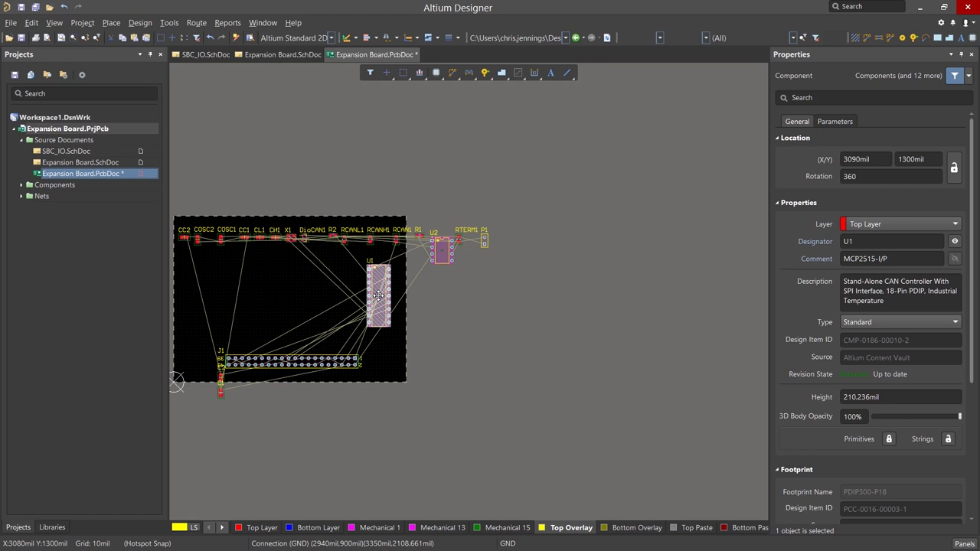
key("space")
left_click_drag(437, 248, 310, 305)
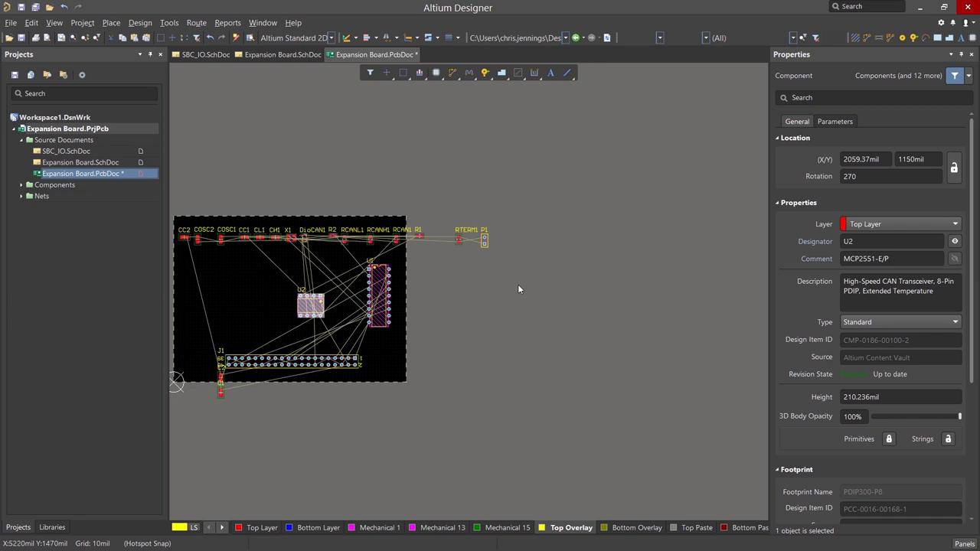
Shift the row of ten passive parts down and left onto the board.
left_click(527, 313)
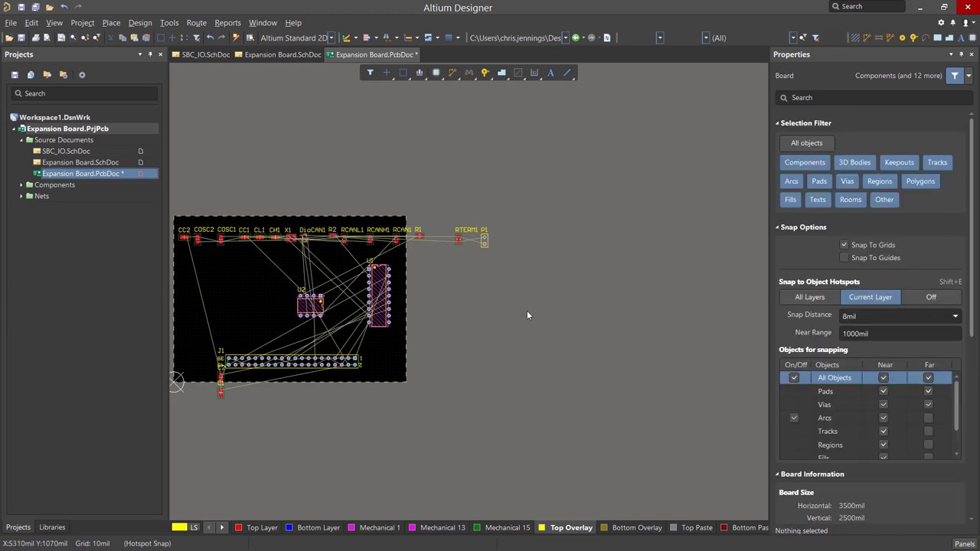
left_click_drag(527, 310, 322, 207)
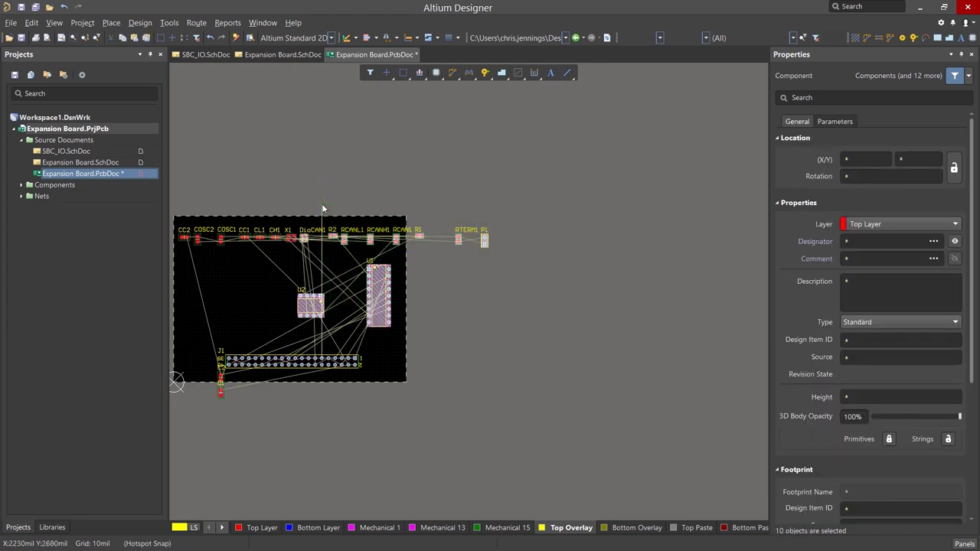
left_click_drag(369, 303, 274, 322)
left_click(352, 308)
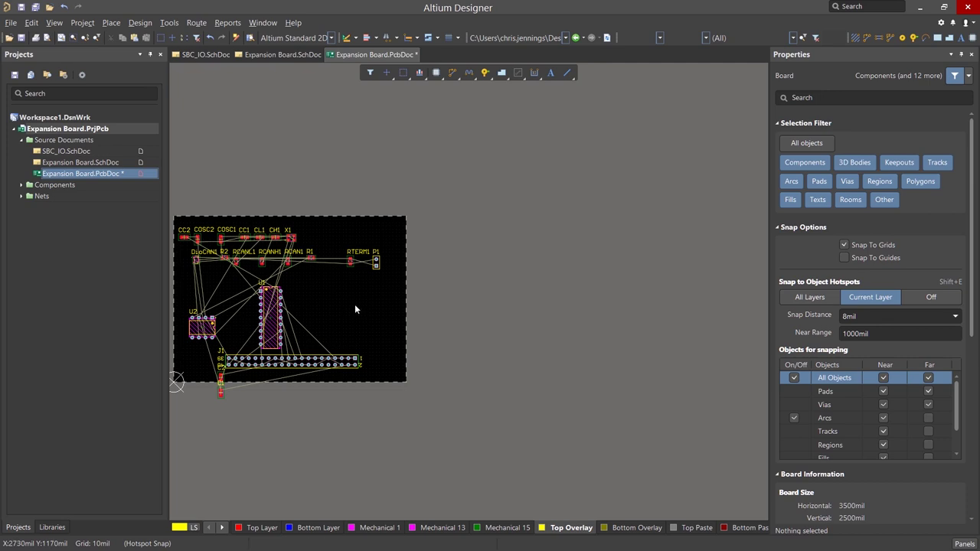
Nudge the group of parts above U1 slightly down into two rows along the top edge.
scroll(296, 310, "up", 3, "ctrl")
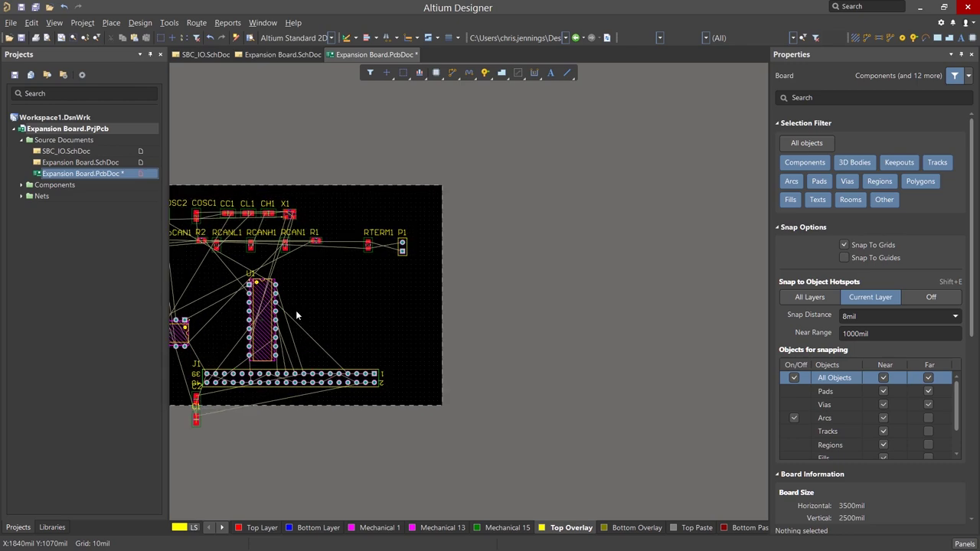
right_click_drag(311, 313, 486, 306)
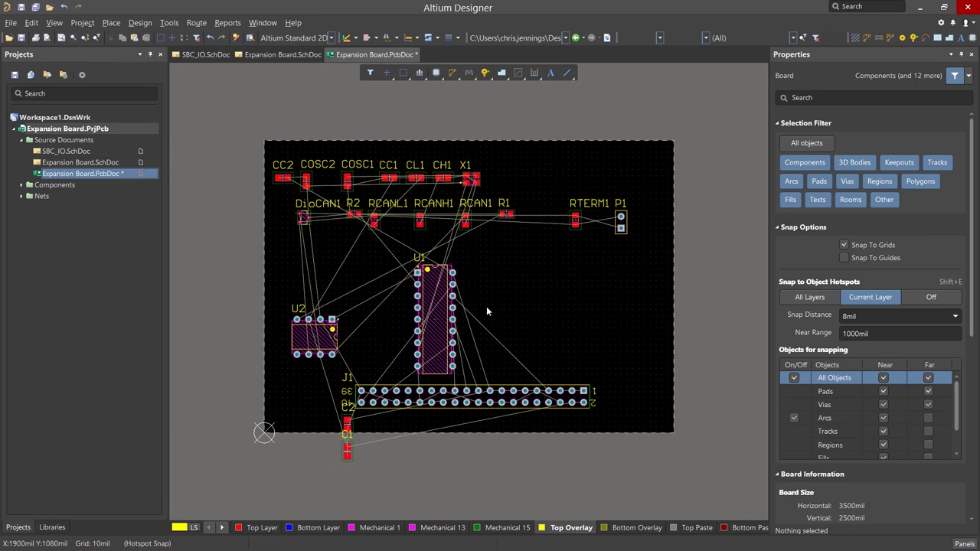
left_click_drag(220, 136, 433, 399)
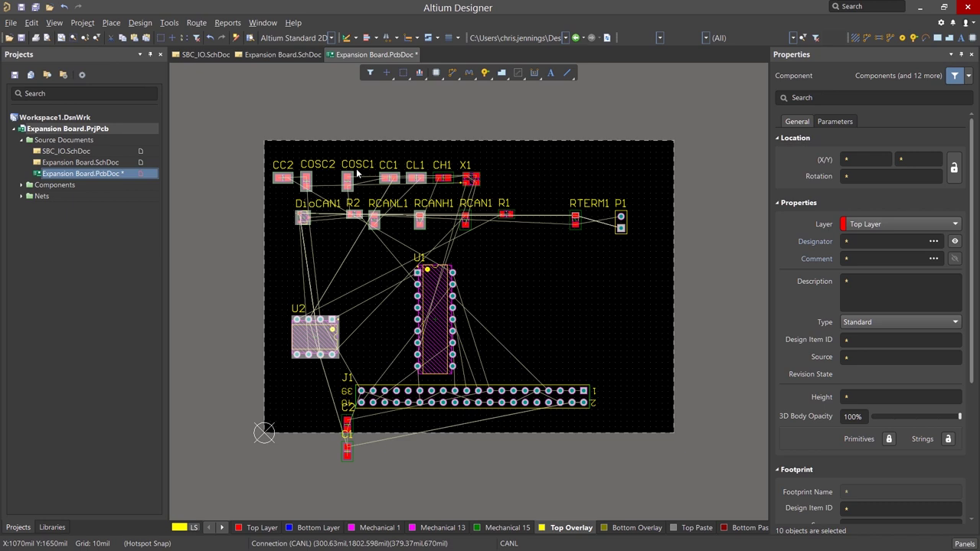
left_click_drag(313, 334, 315, 343)
left_click(278, 275)
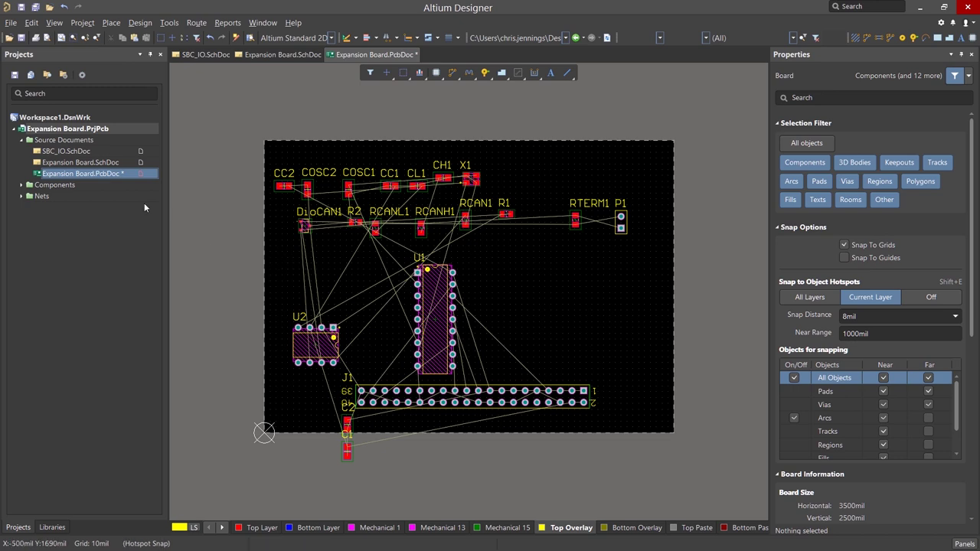
Open Expansion Board.SchDoc, limit selection to Components, and window-select RCAN1, R2, R1 and CC1.
double_click(80, 162)
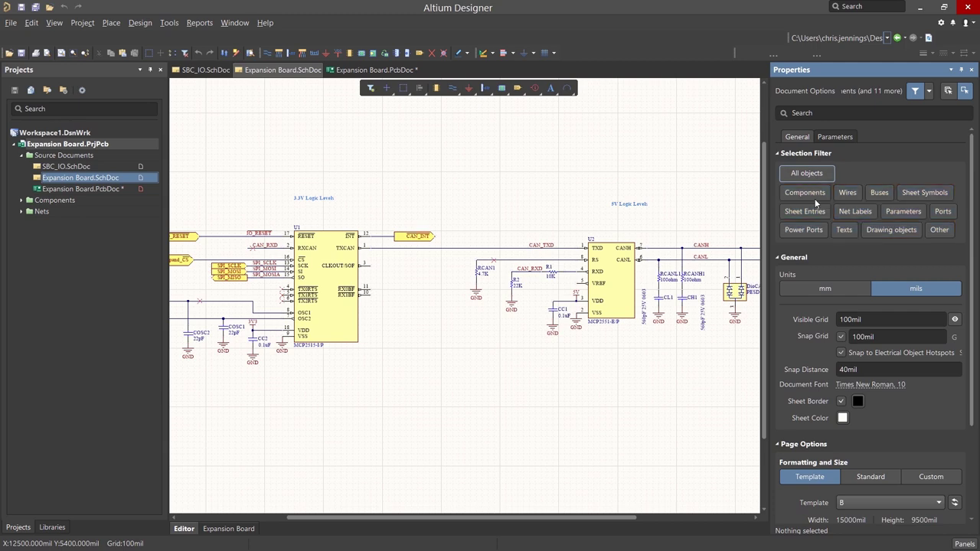
left_click(813, 192)
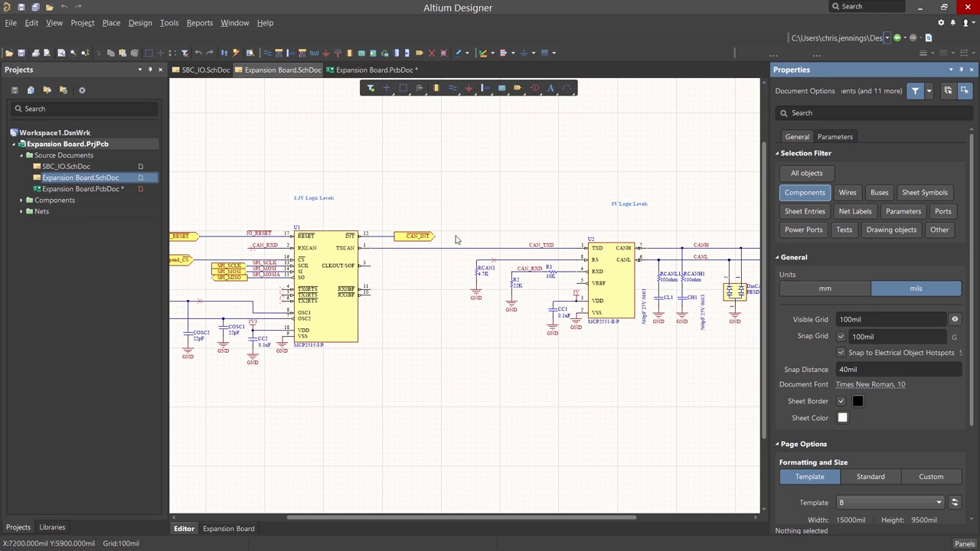
left_click_drag(456, 235, 574, 369)
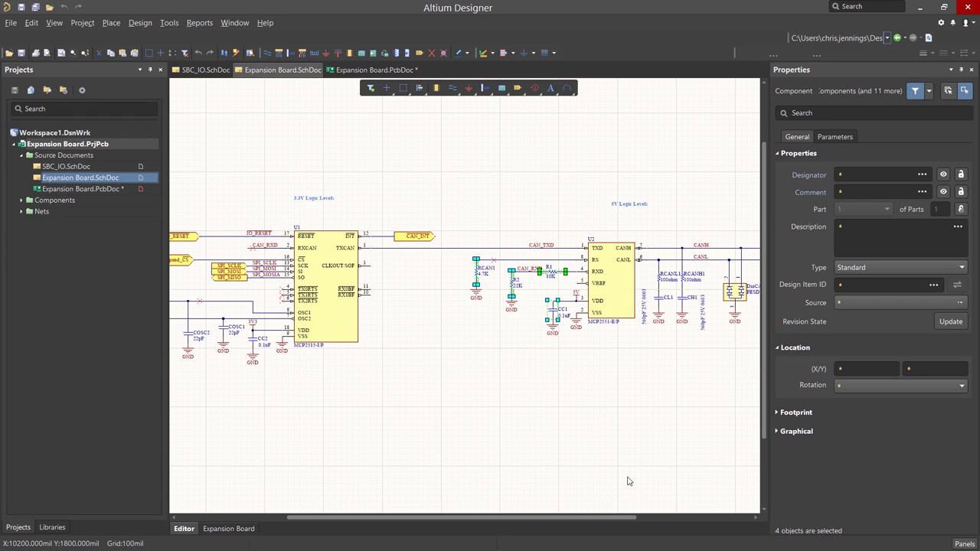
On the PCB, move CC1, R2, RCAN1 and R1 down-right above U1, then clear the filter with Shift+C.
left_click(85, 192)
left_click(84, 188)
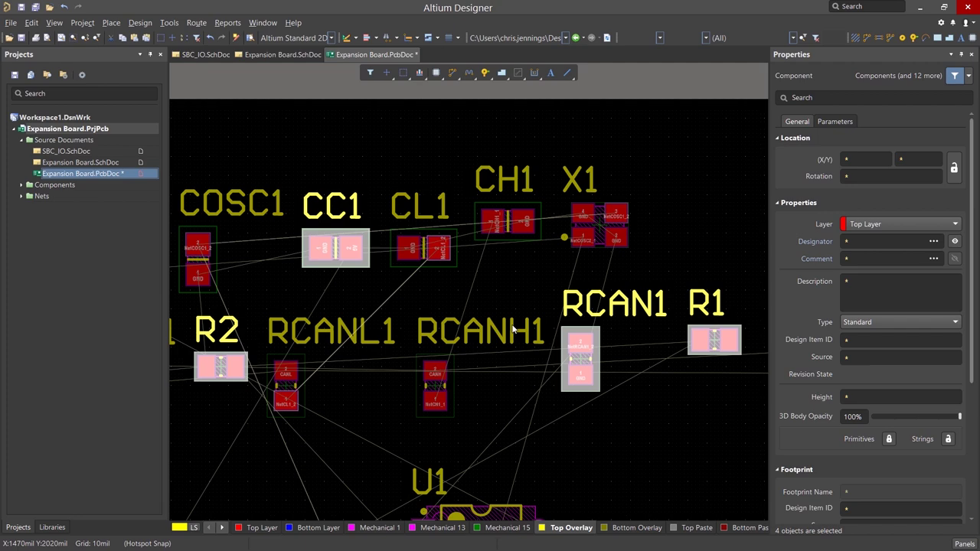
left_click_drag(577, 360, 555, 376)
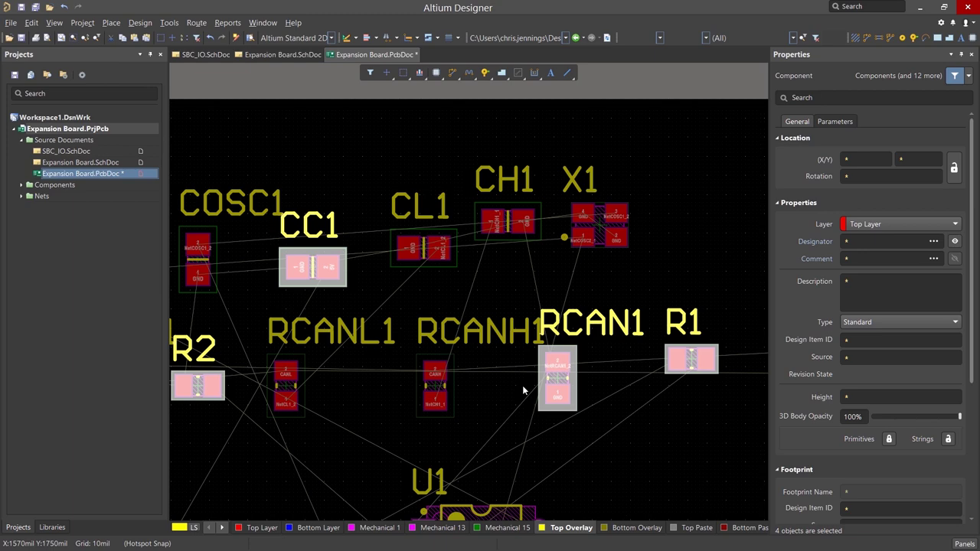
scroll(523, 391, "down", 5, "ctrl")
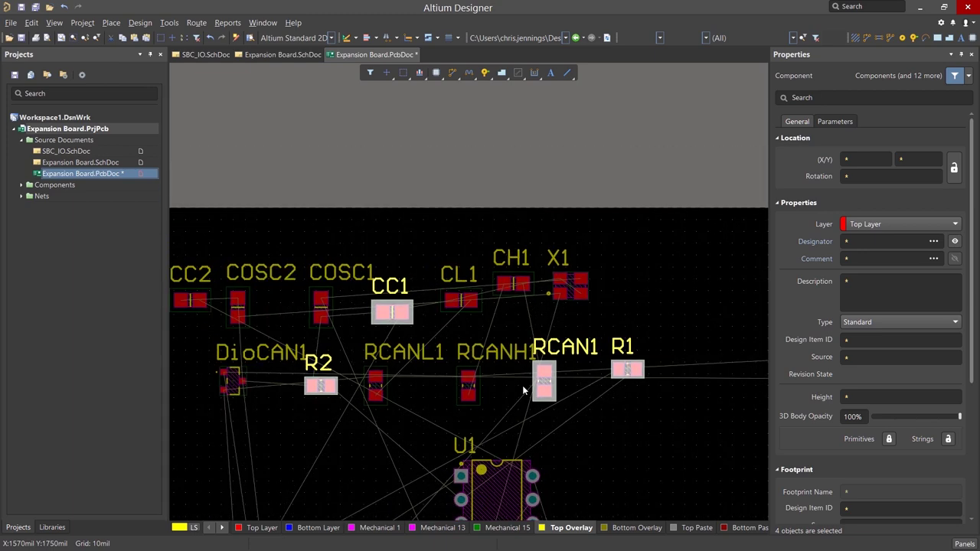
scroll(523, 390, "down", 4, "ctrl")
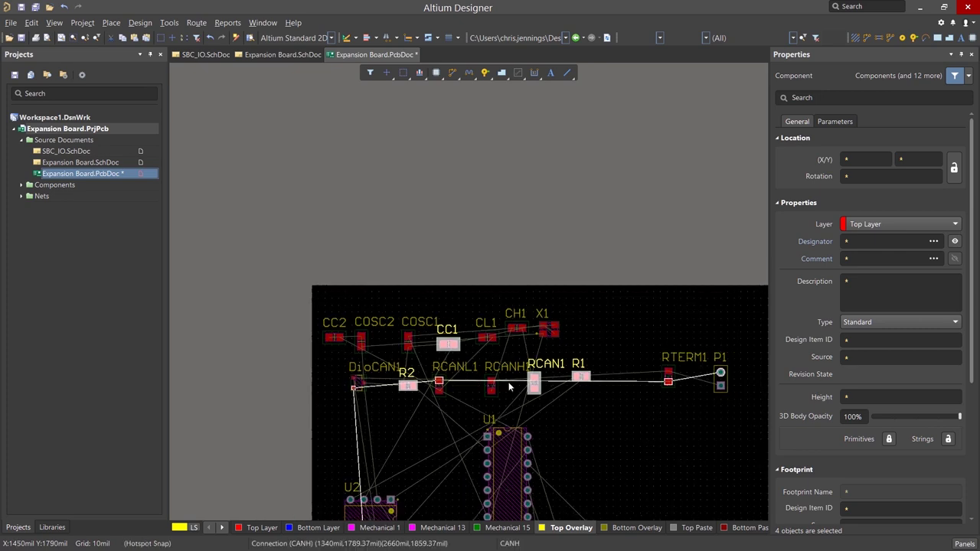
left_click_drag(535, 382, 694, 433)
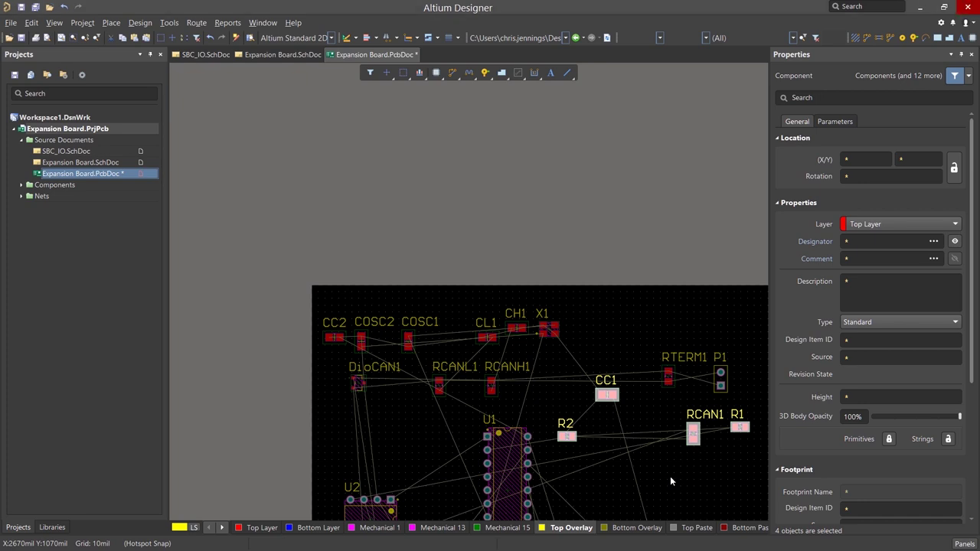
key("shift+c")
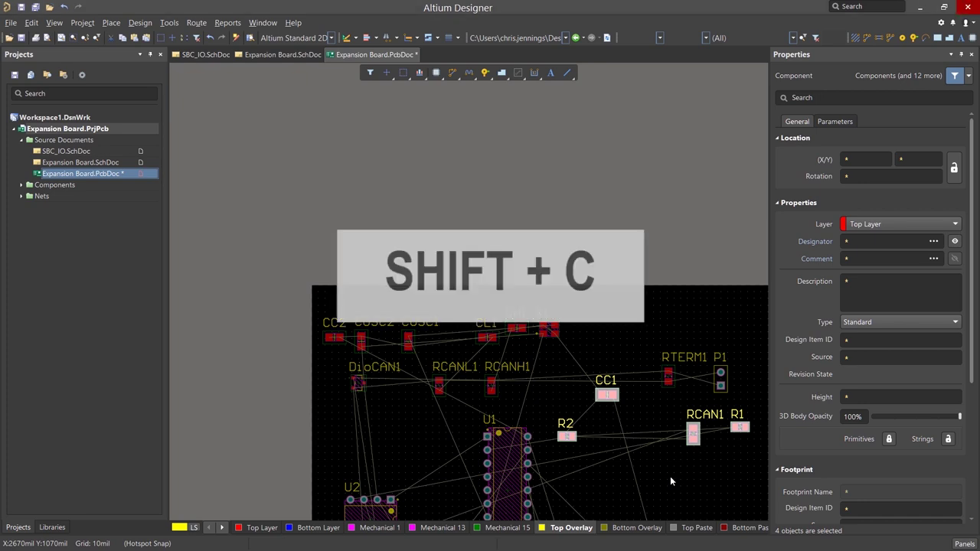
left_click(670, 481)
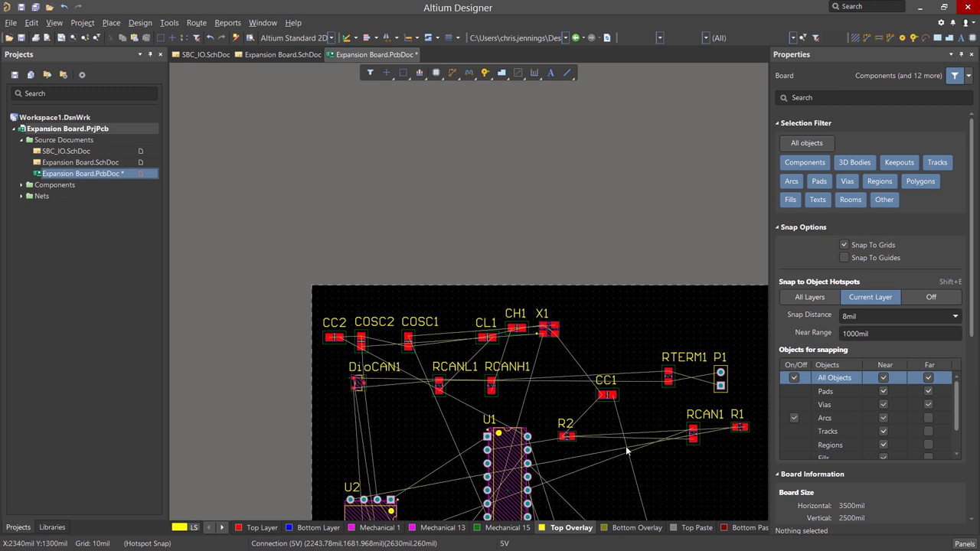
Select RCAN1, R2, R1 and CC1 in the schematic, then return to the Expansion Board PCB.
left_click(283, 55)
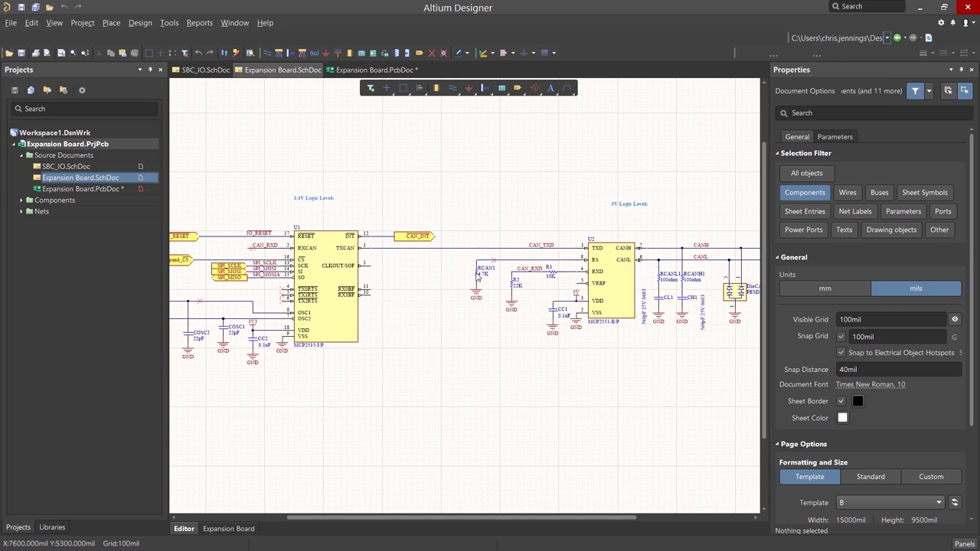
left_click(479, 276)
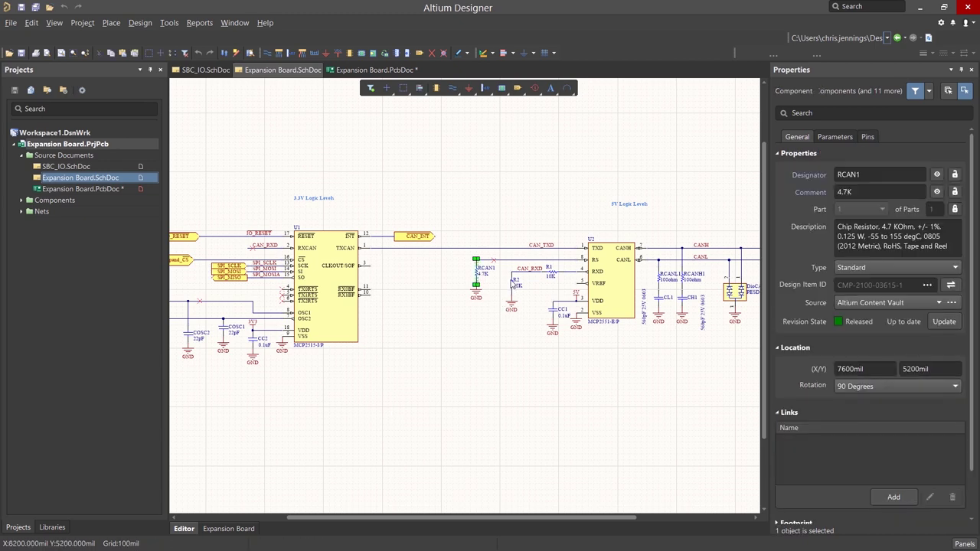
left_click(512, 285, "shift")
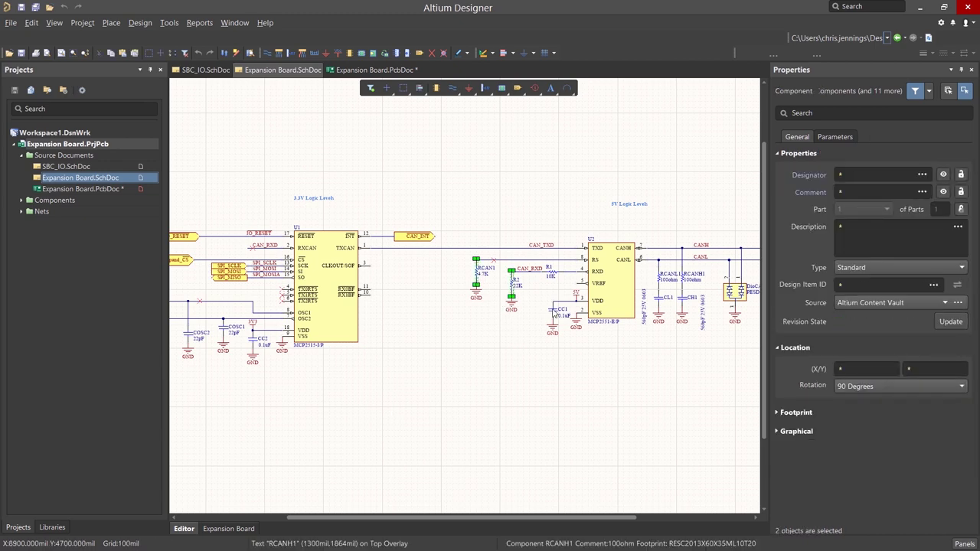
left_click(551, 273, "shift")
left_click(553, 310, "shift")
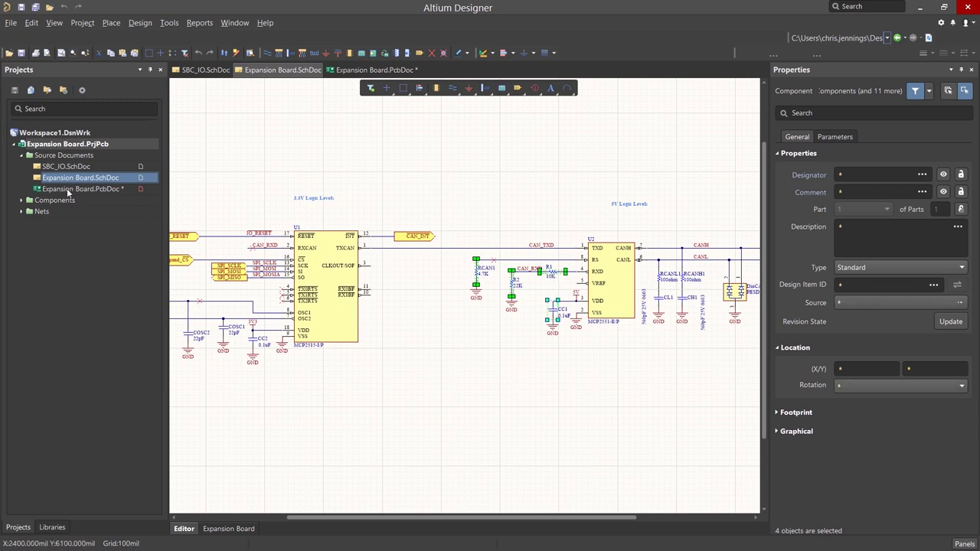
double_click(68, 189)
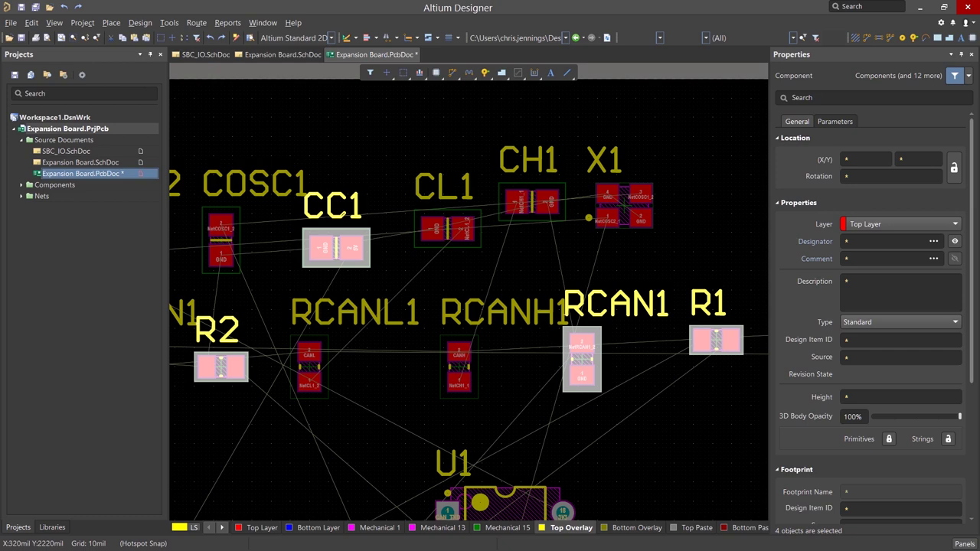
Use Reposition Selected Components to place a rotated RCAN1 beside U2, then R2, R1 and CC1 in a row.
scroll(430, 313, "down", 5, "ctrl")
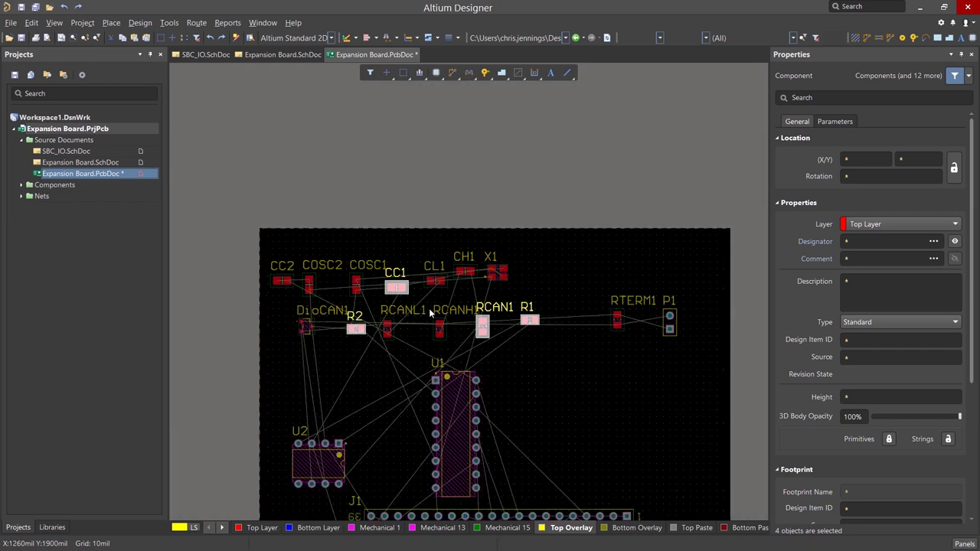
scroll(429, 308, "down", 2)
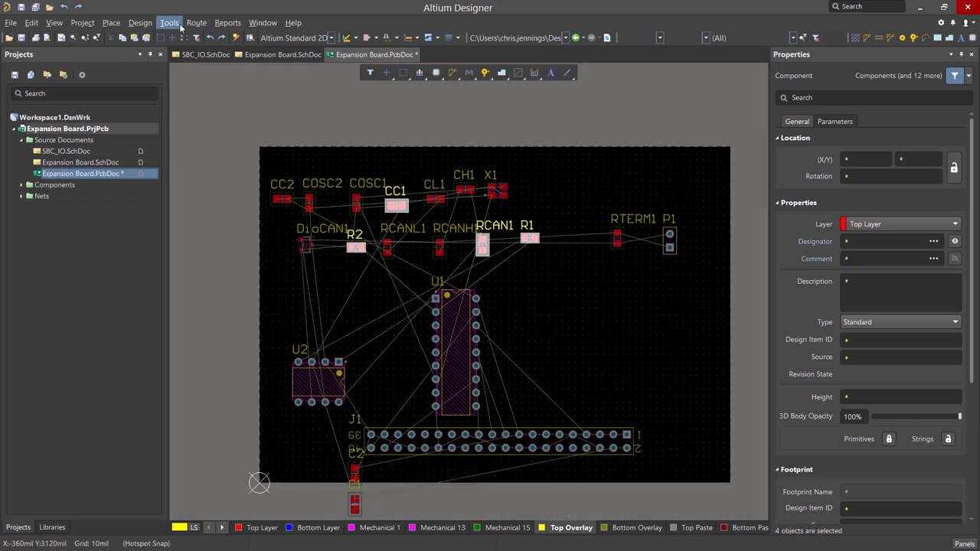
left_click(169, 23)
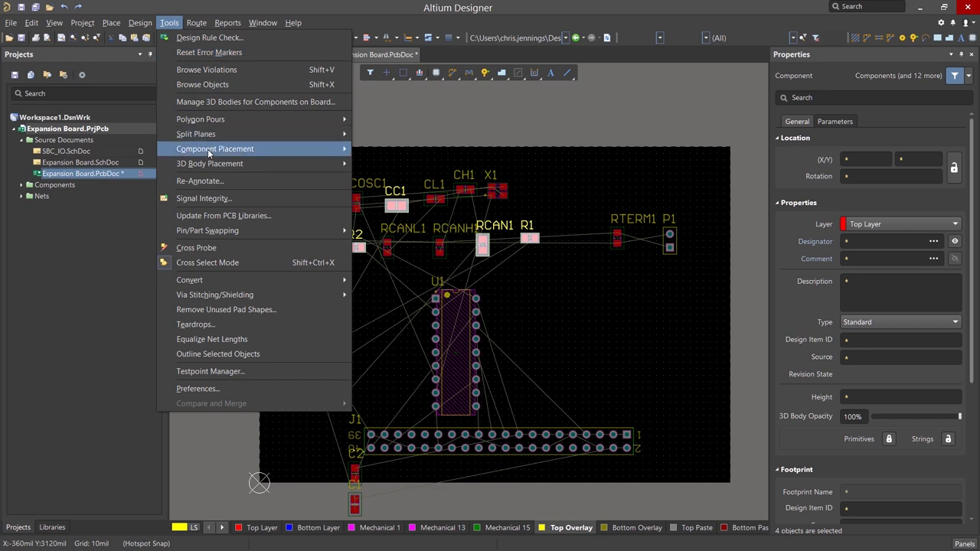
mouse_move(211, 153)
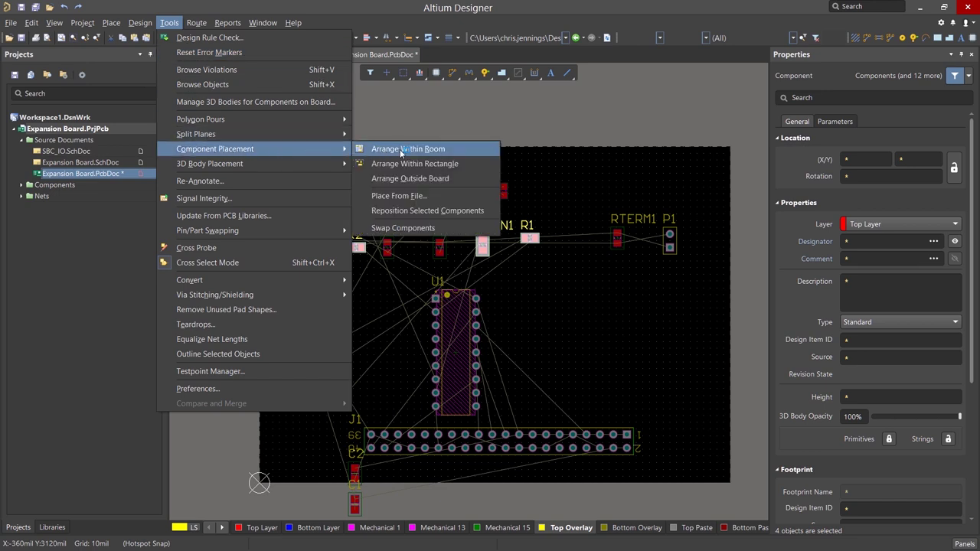
left_click(428, 211)
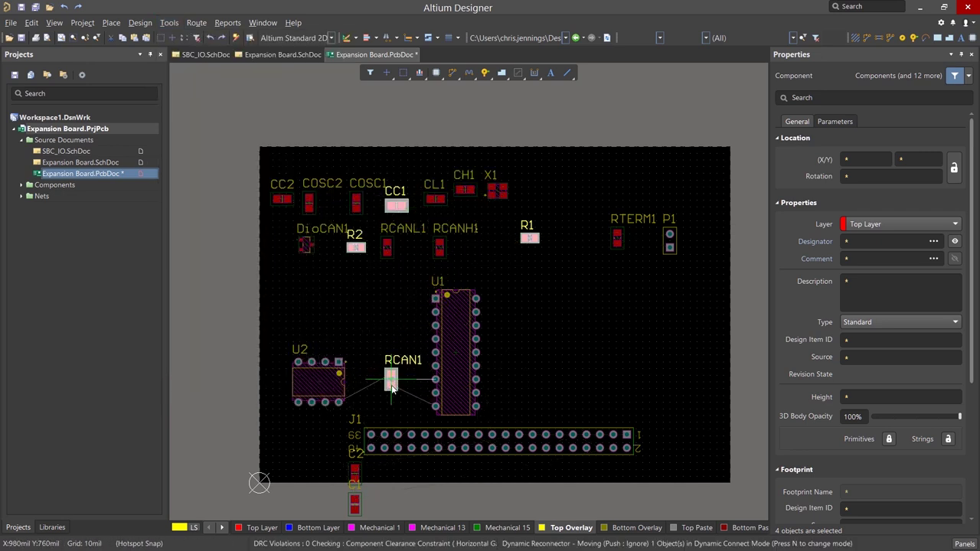
key("space")
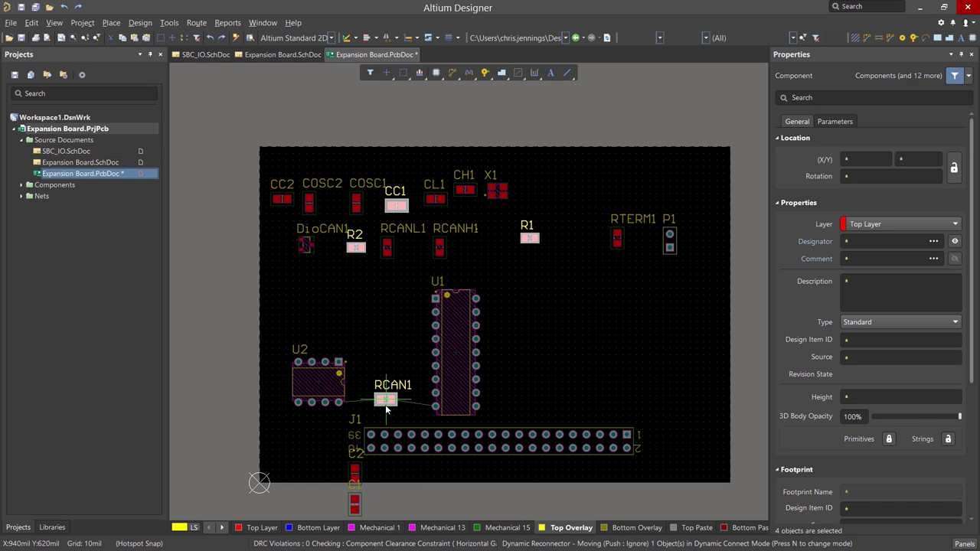
left_click(387, 408)
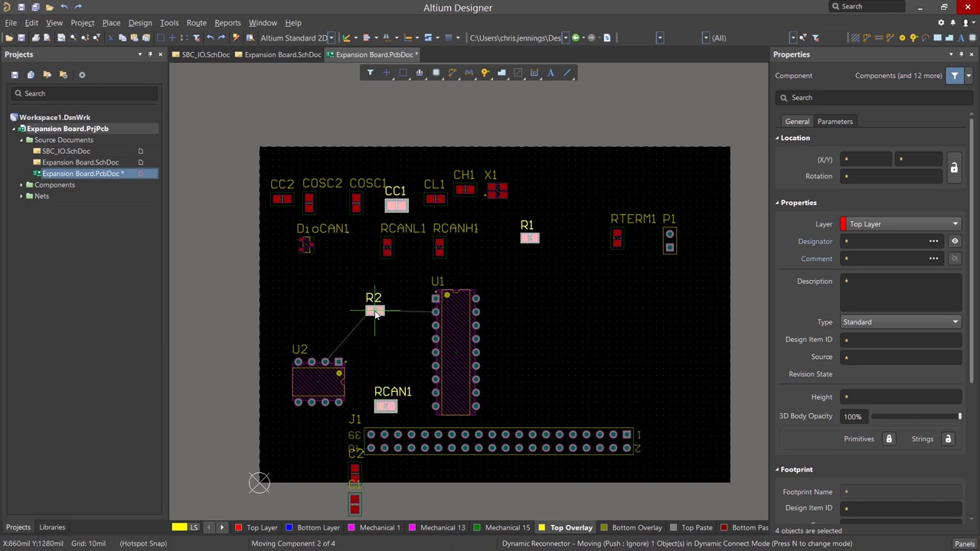
left_click(375, 315)
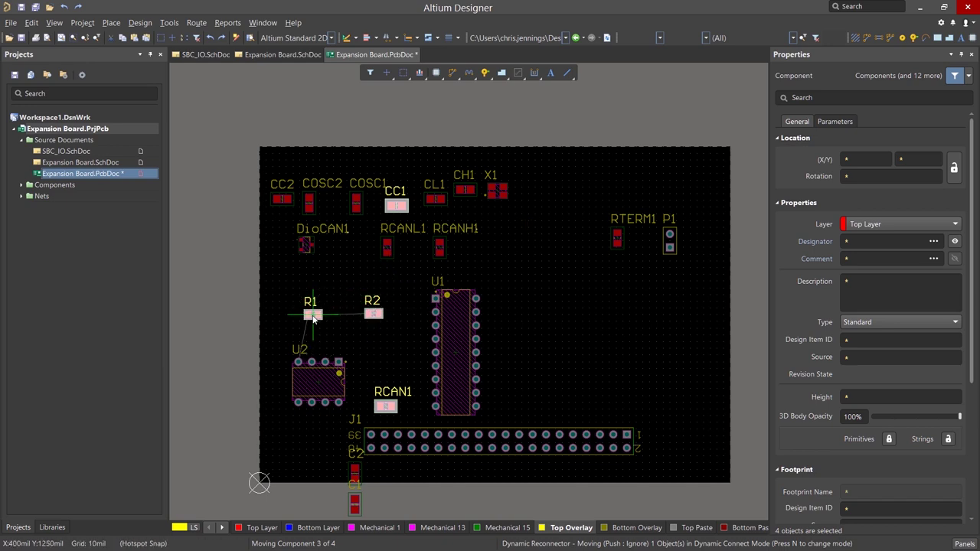
left_click(306, 315)
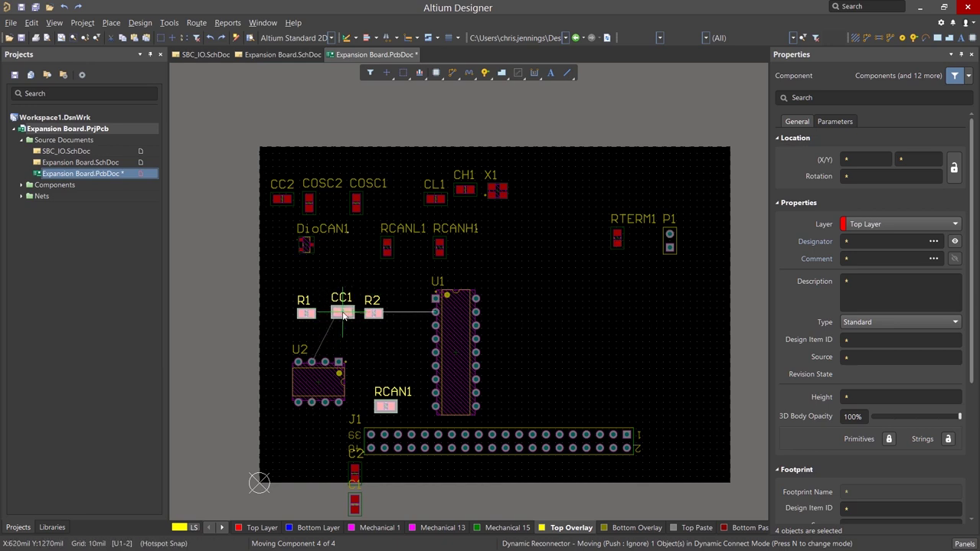
left_click(343, 314)
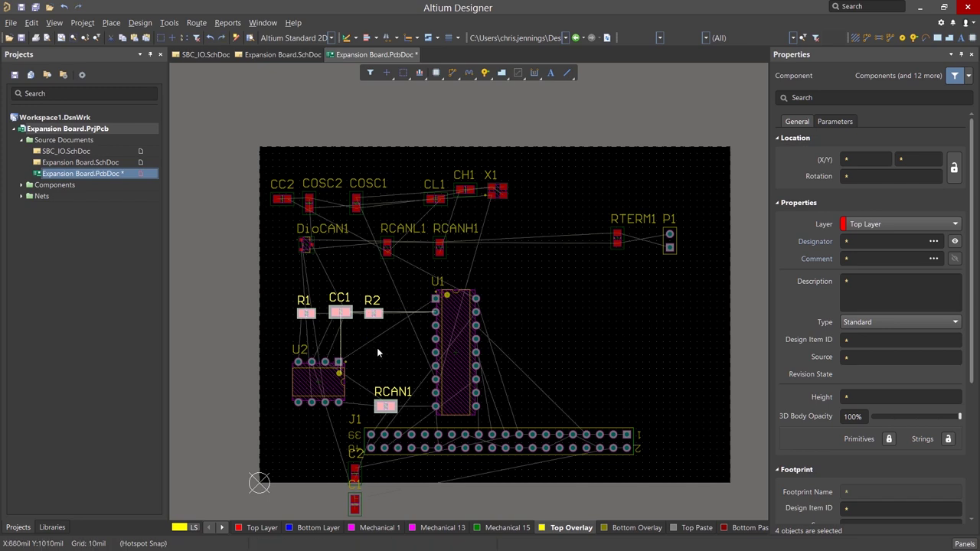
left_click(379, 356)
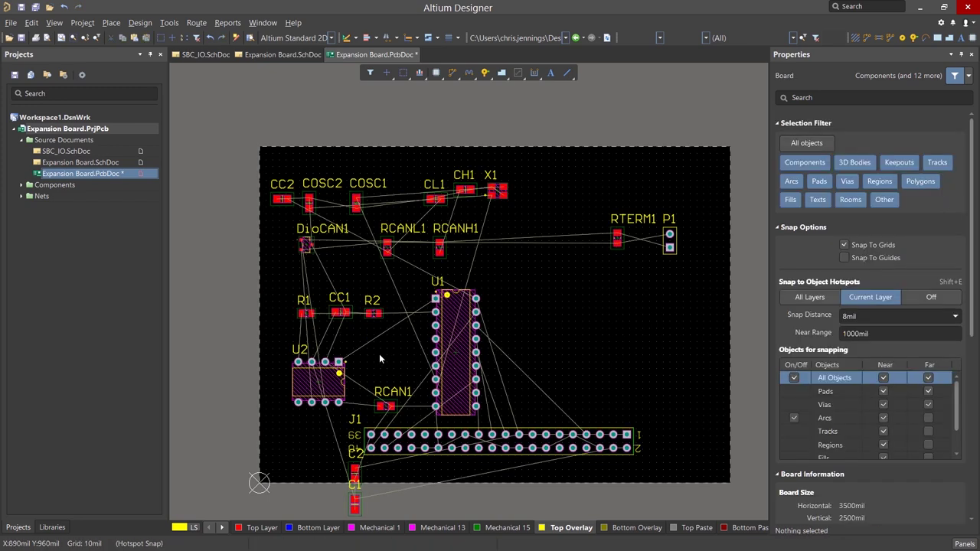
left_click(320, 405)
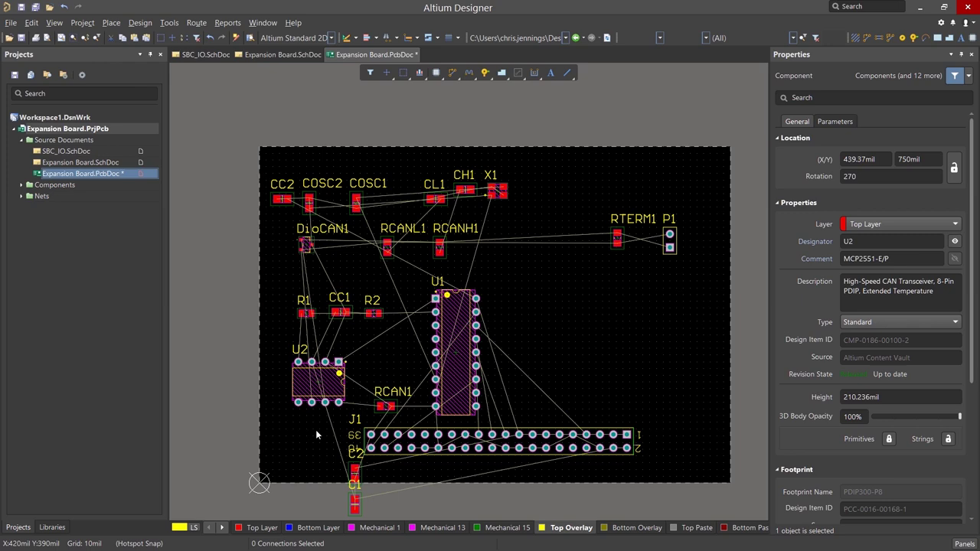
left_click(316, 434)
left_click(314, 390)
scroll(315, 390, "up", 1, "ctrl")
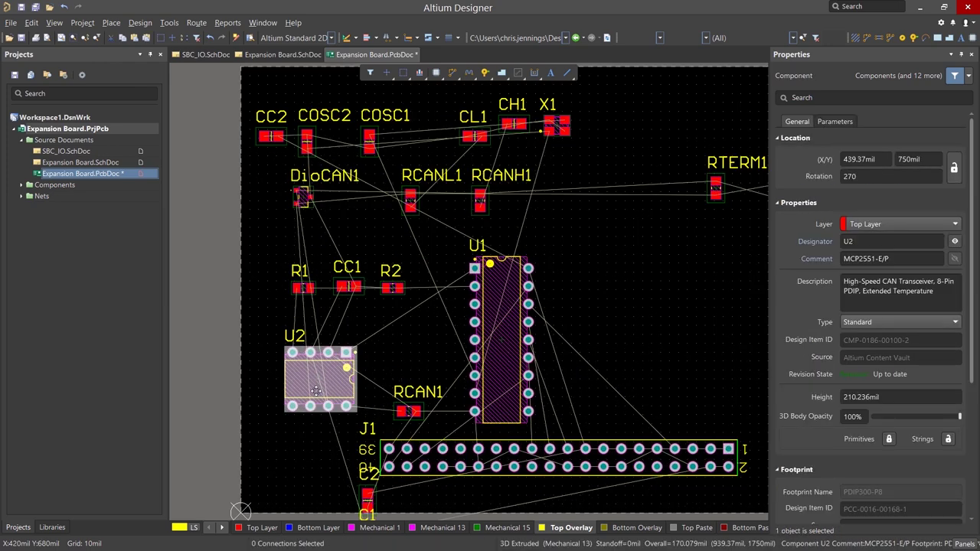
scroll(316, 390, "up", 3, "ctrl")
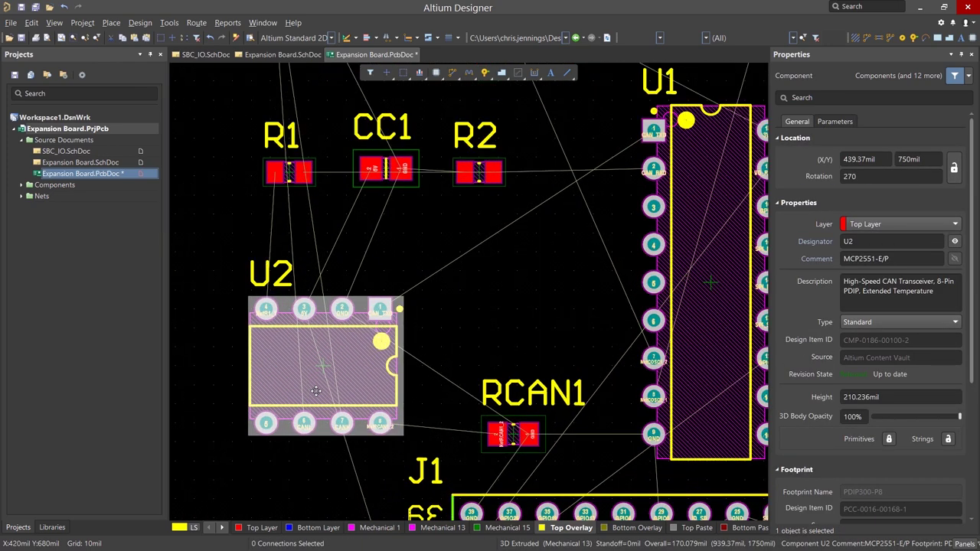
left_click(489, 314)
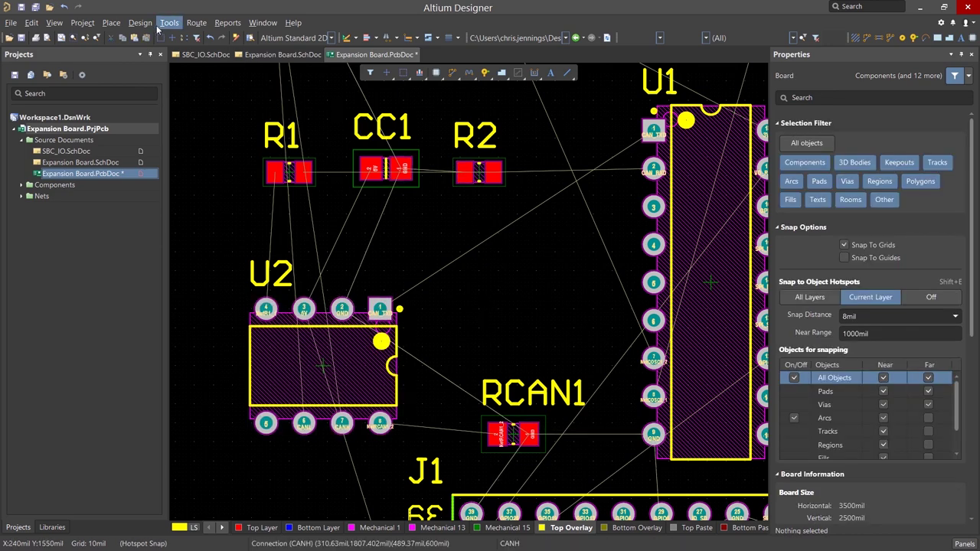
Hide all connection lines, then show only U2's component net connections.
left_click(54, 23)
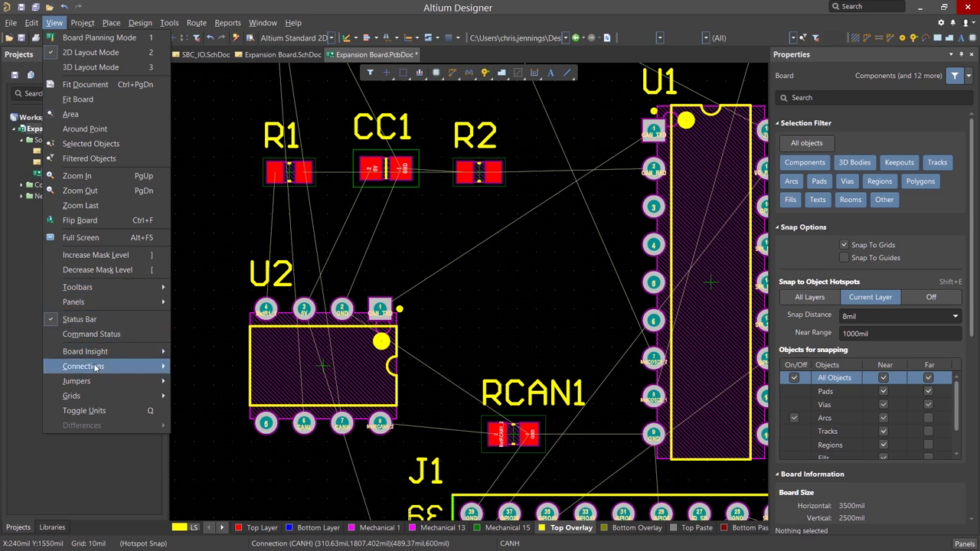
mouse_move(146, 370)
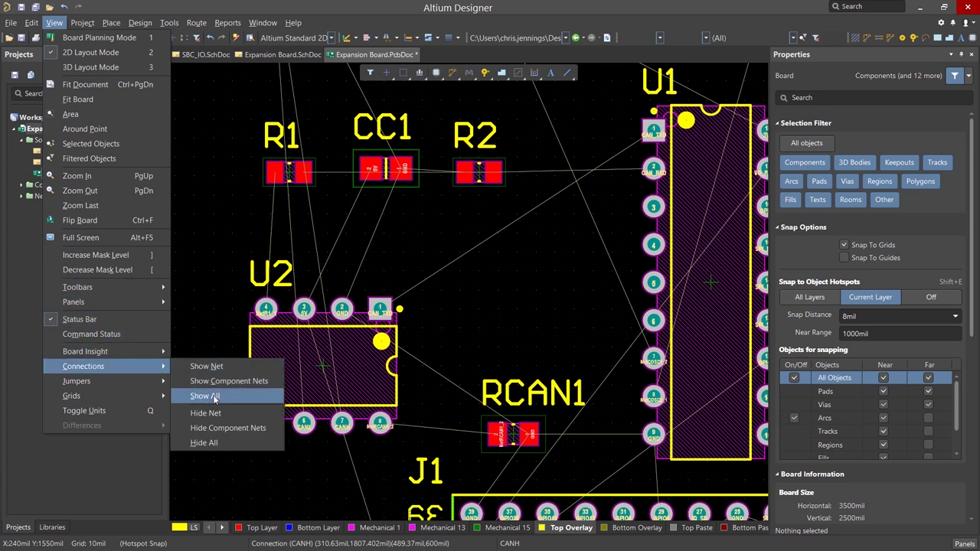
left_click(207, 443)
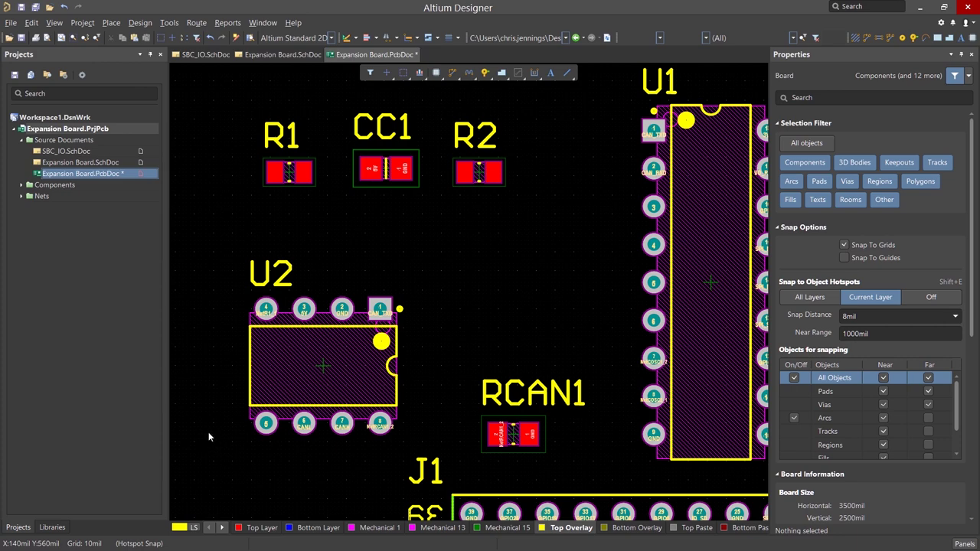
left_click(53, 23)
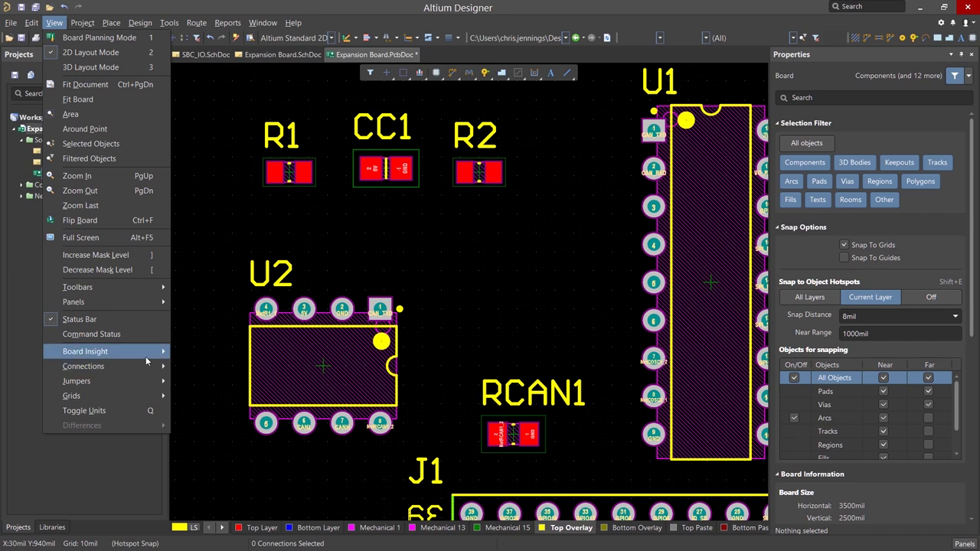
mouse_move(163, 373)
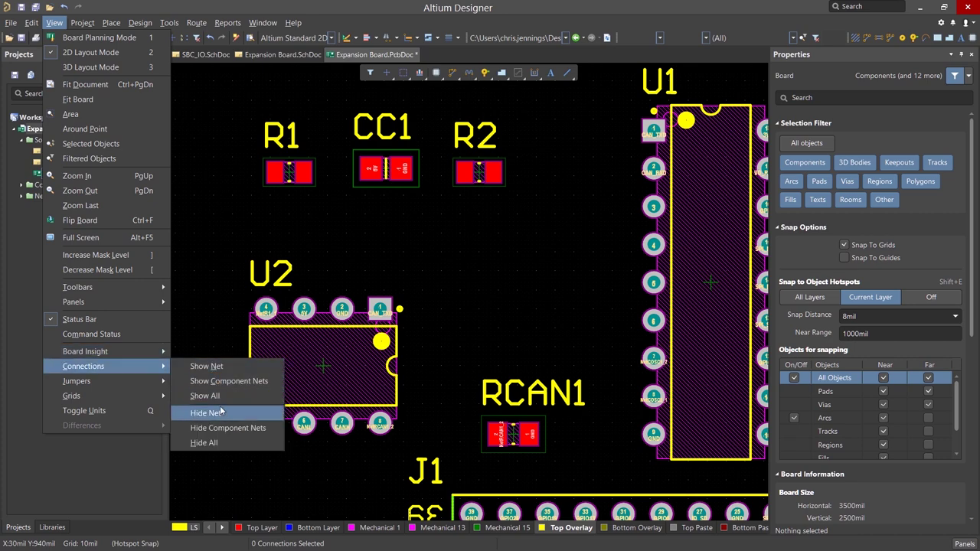
left_click(222, 381)
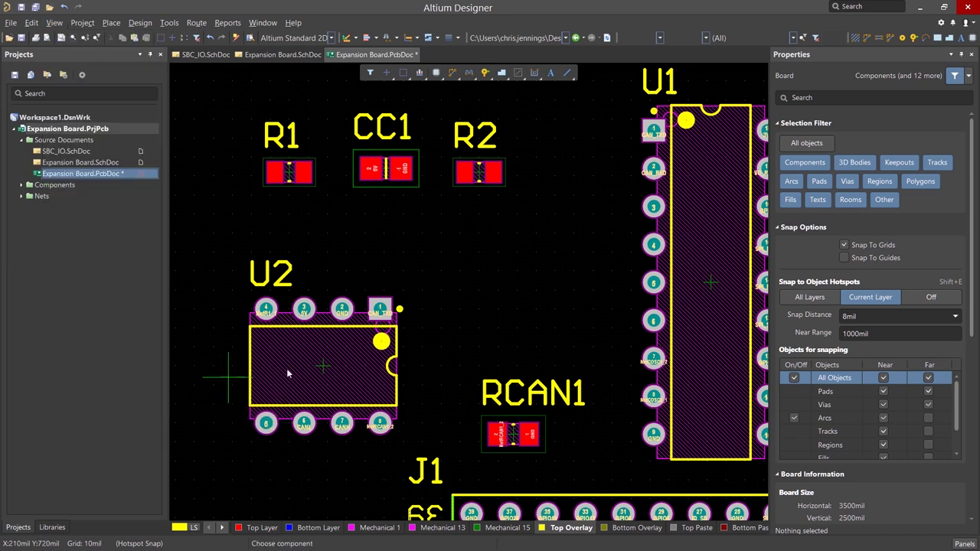
left_click(342, 372)
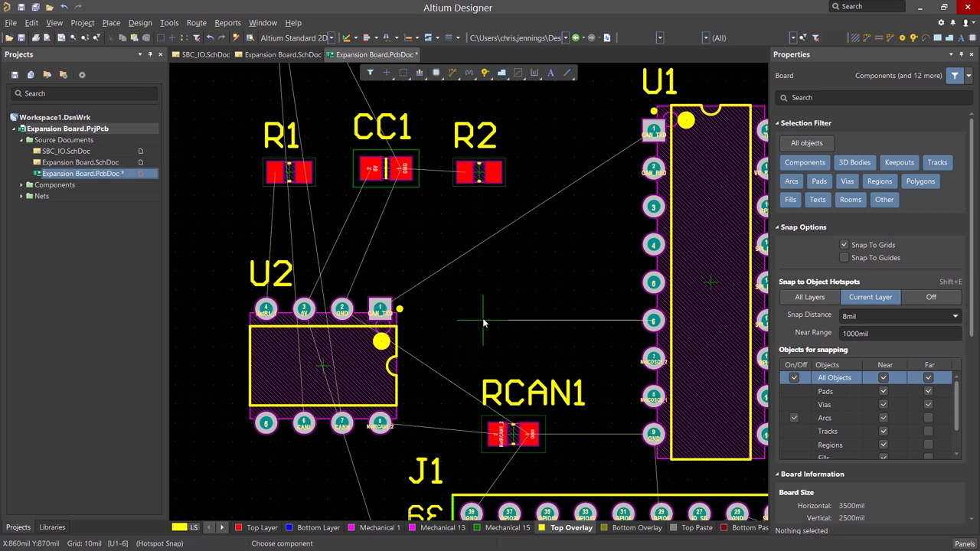
key("Escape")
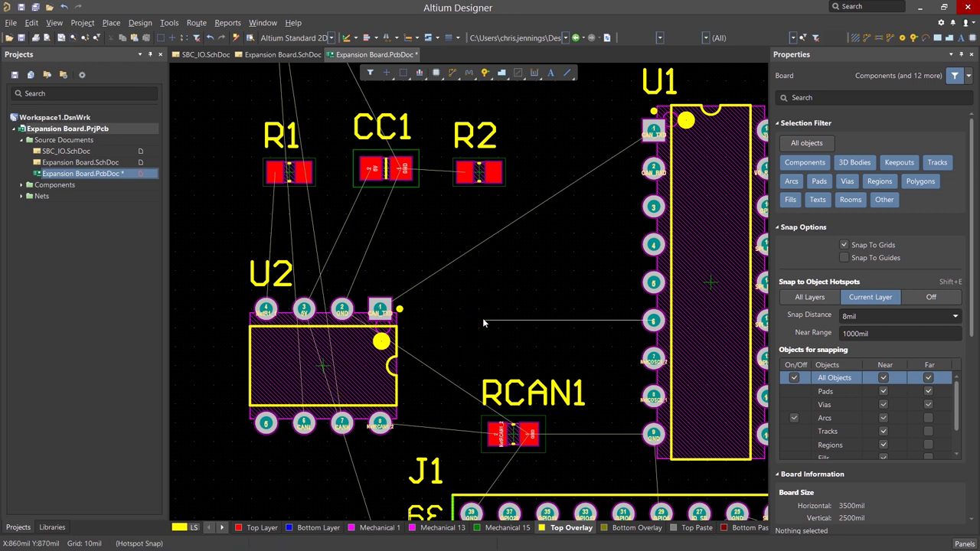
left_click(483, 322)
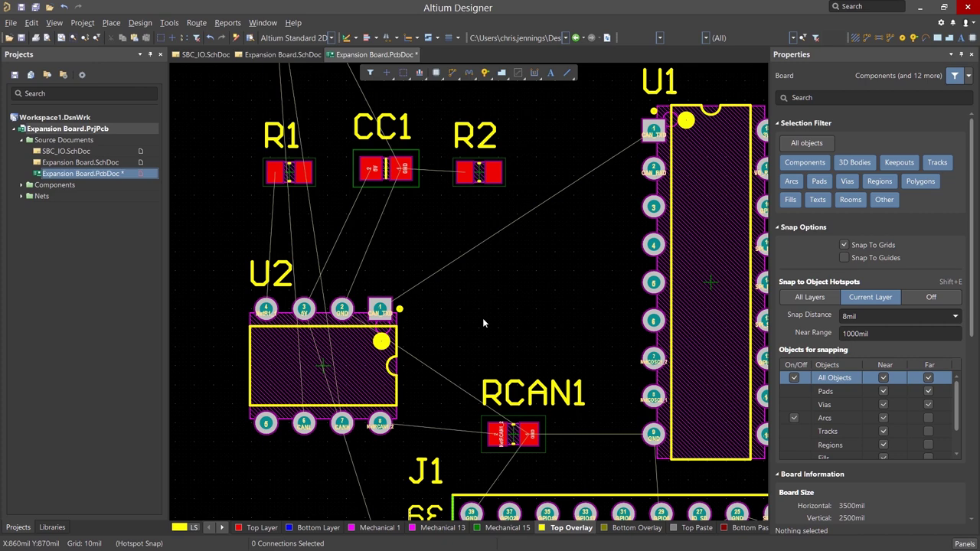
Hide the GND net's connection lines using U2's GND pin.
left_click(53, 22)
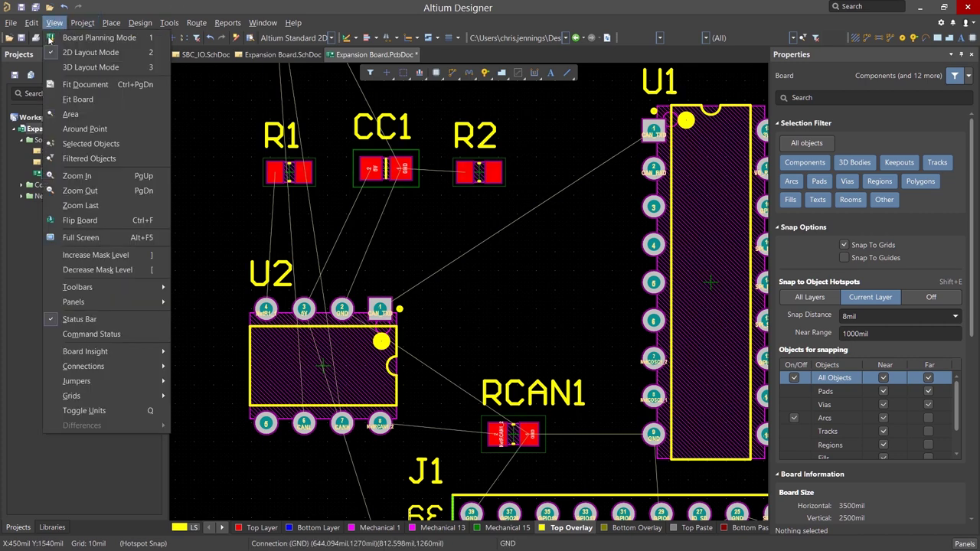
mouse_move(102, 370)
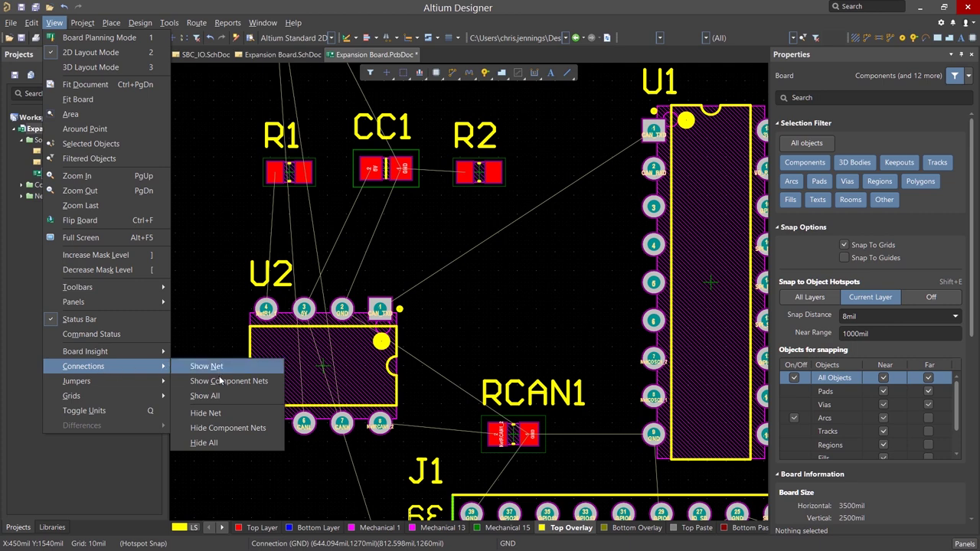
left_click(200, 414)
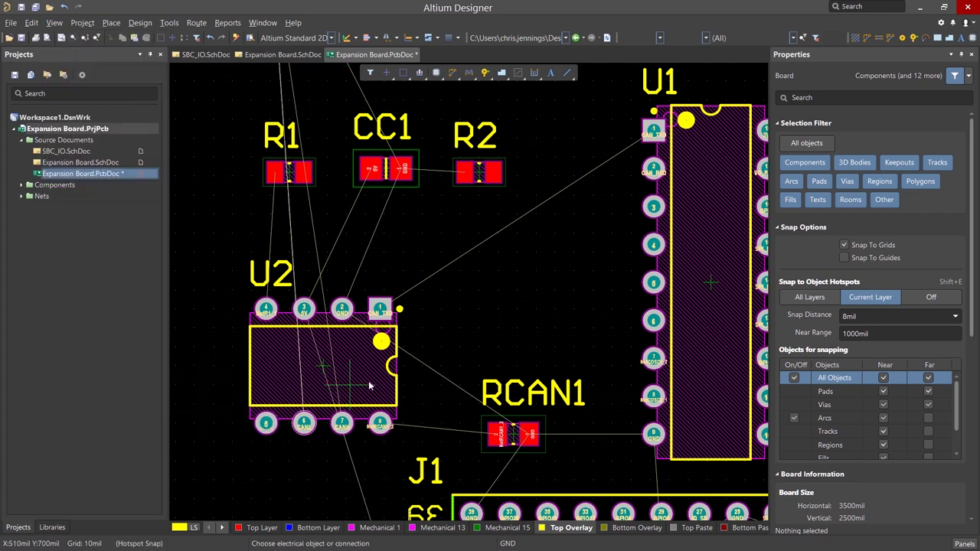
left_click(343, 311)
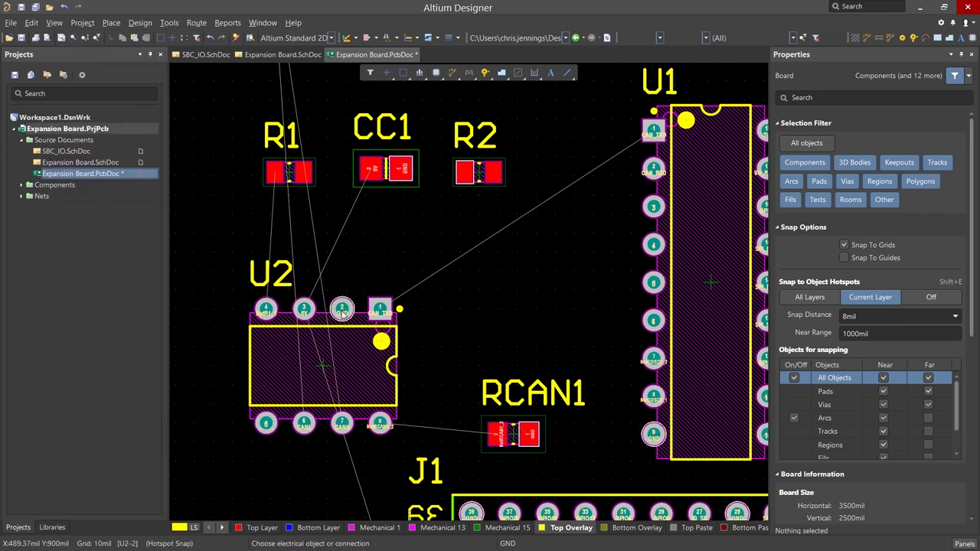
Hide the 5V net's connection lines and move U2 up beneath R1 and R2.
left_click(304, 311)
right_click(304, 311)
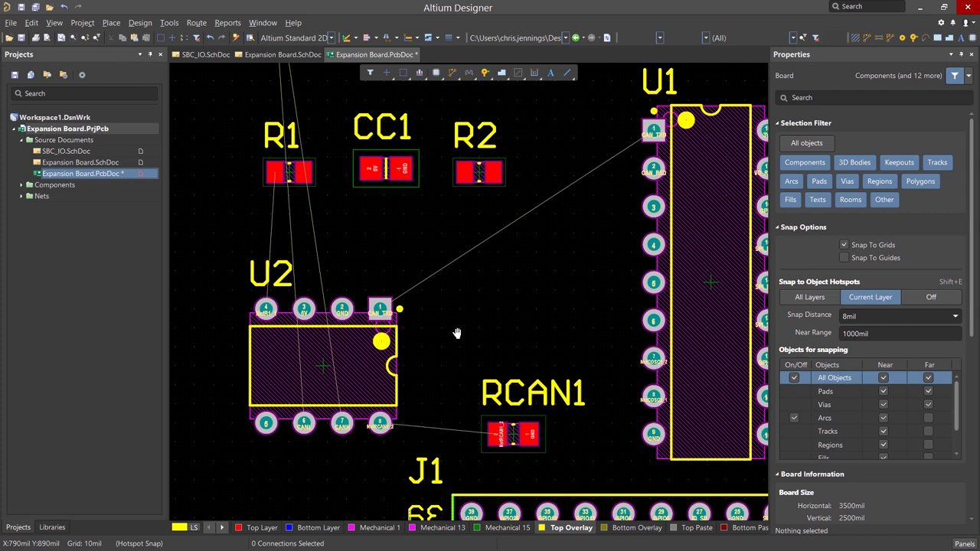
right_click_drag(455, 332, 406, 368)
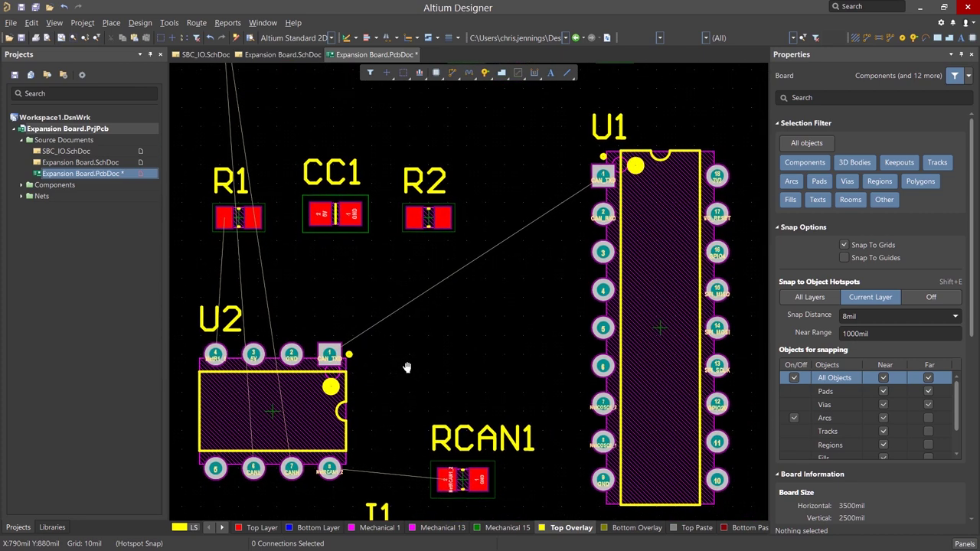
left_click_drag(306, 413, 417, 330)
scroll(383, 330, "down", 2, "ctrl")
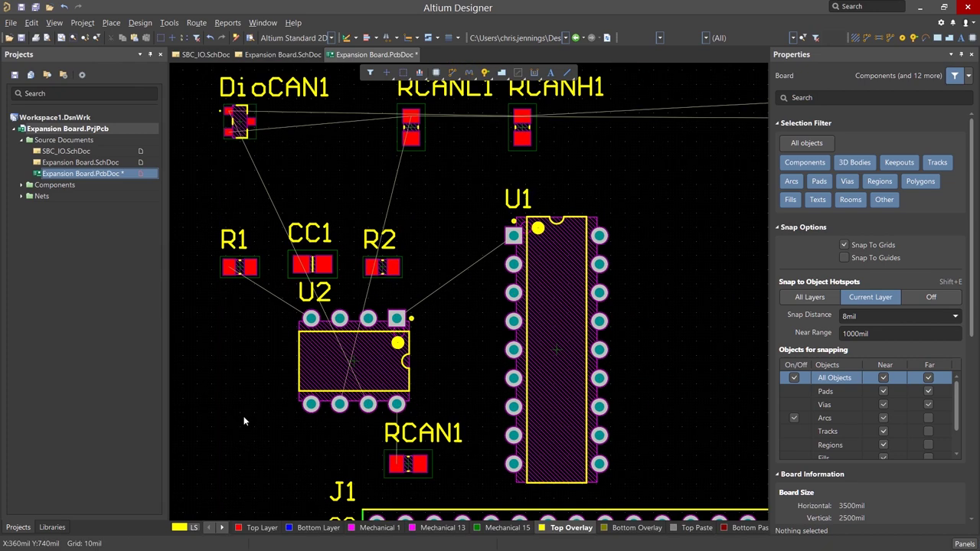
Place RCANL1, DioCAN1 and RCAN1 closely beside U2.
left_click_drag(407, 119, 330, 459)
left_click_drag(239, 147, 427, 361)
left_click_drag(393, 459, 419, 301)
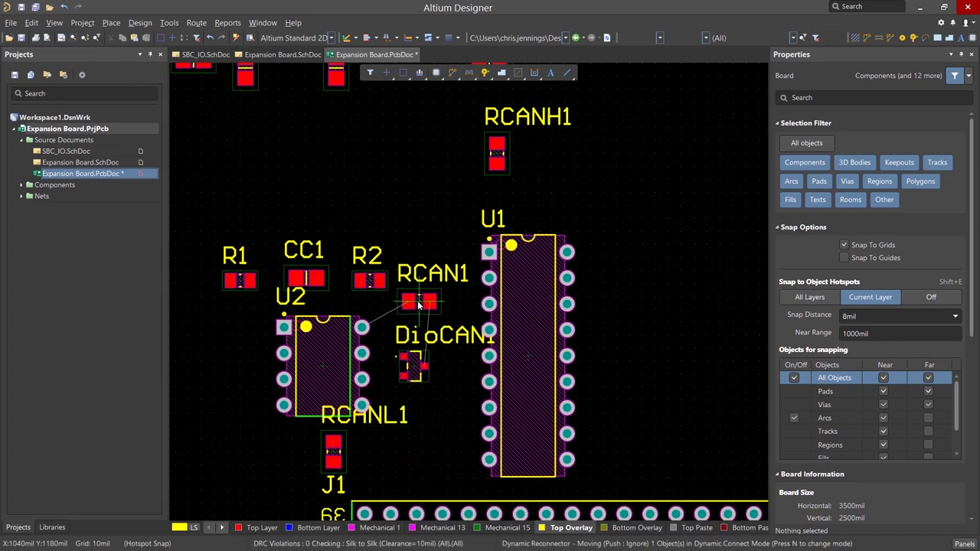
left_click_drag(330, 460, 403, 429)
Put R1 and a vertically rotated R2 left of U2, with R1's designator moved below it.
left_click_drag(240, 282, 223, 406)
left_click_drag(370, 281, 218, 366)
key("space")
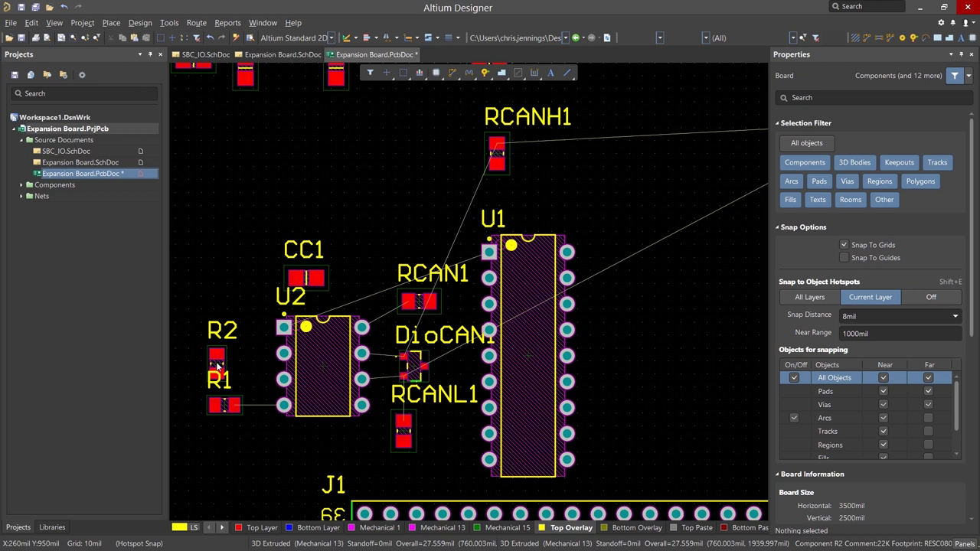
left_click_drag(217, 366, 217, 366)
left_click(809, 145)
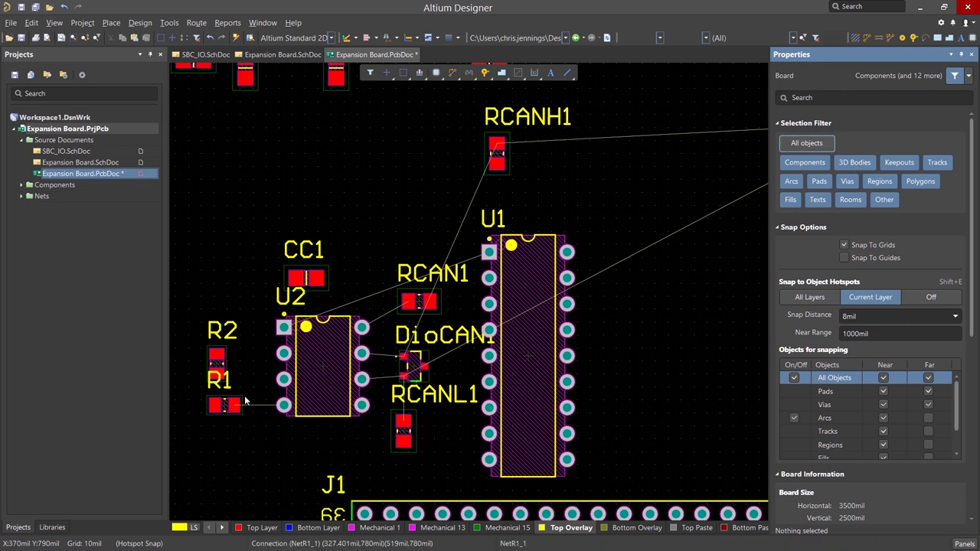
left_click_drag(227, 389, 207, 445)
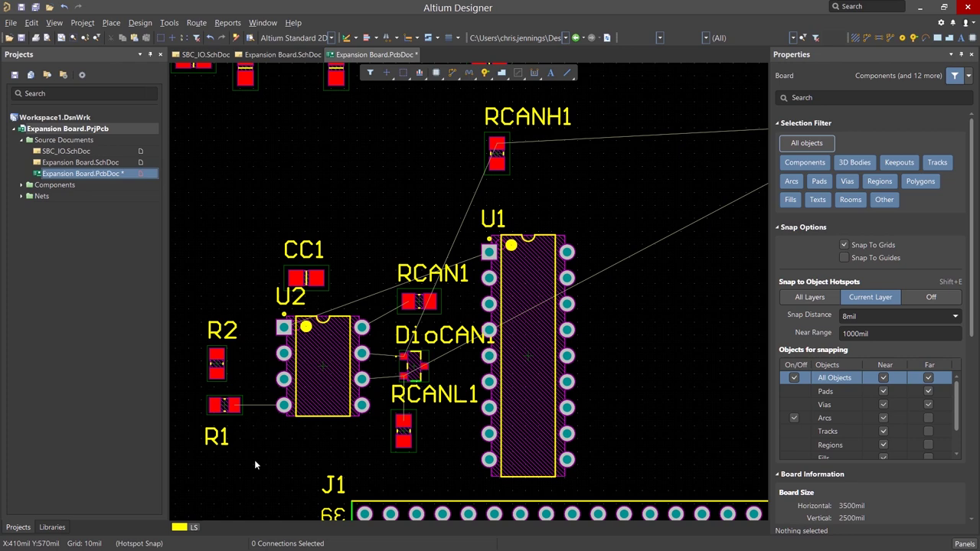
View the placed board in 3D, orbiting and resetting it top-down, then return to the 2D layout.
key("3")
scroll(255, 464, "down", 2, "ctrl")
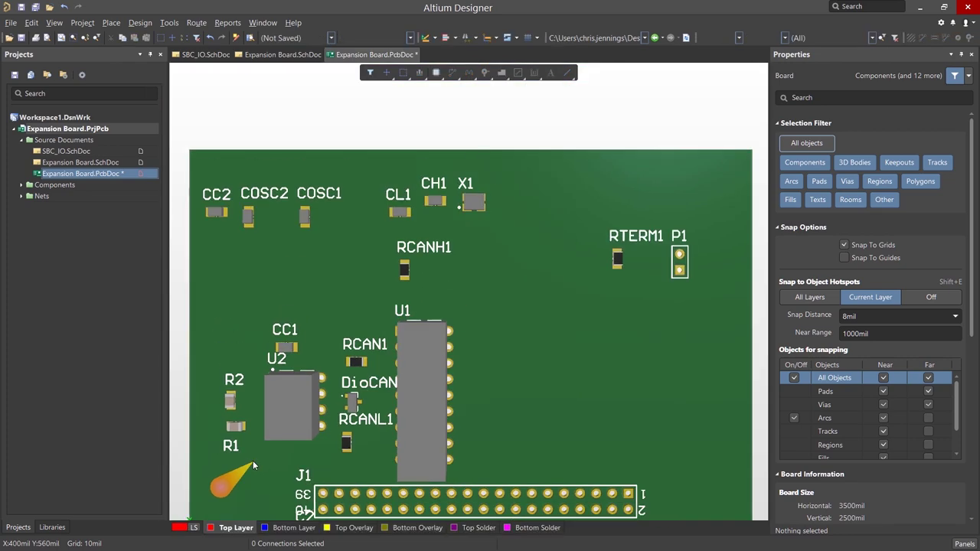
scroll(254, 463, "down", 2, "ctrl")
right_click_drag(283, 376, 277, 392)
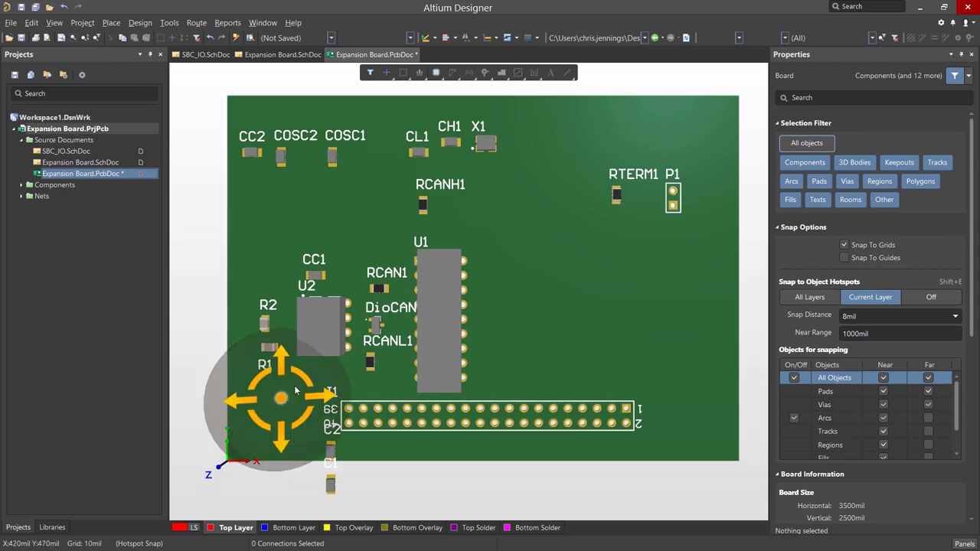
right_click_drag(279, 407, 214, 440, "shift")
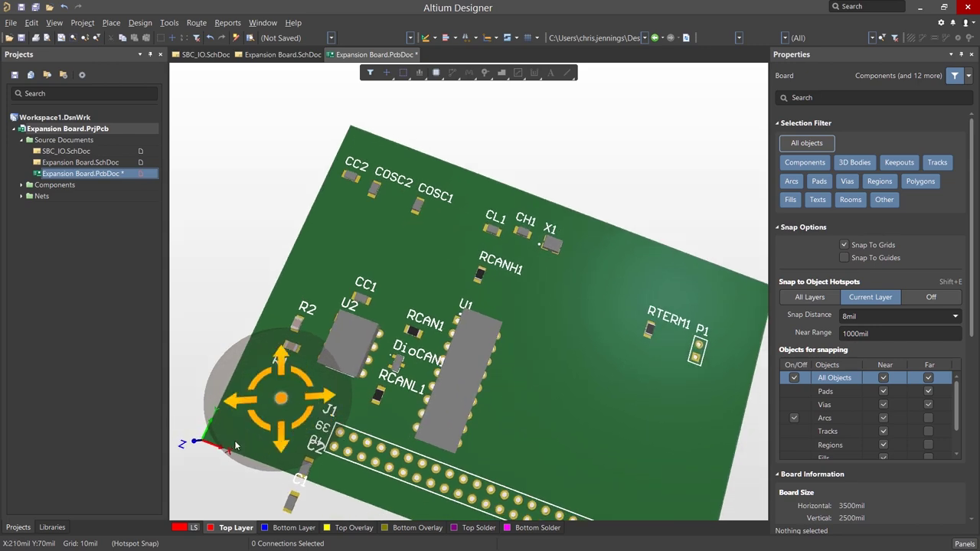
key("0")
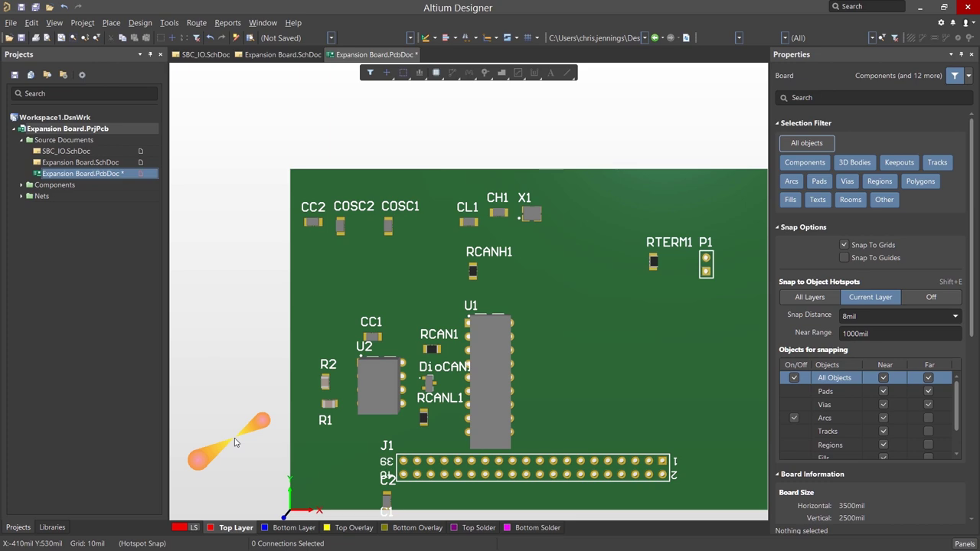
right_click_drag(236, 443, 193, 453, "shift")
key("0")
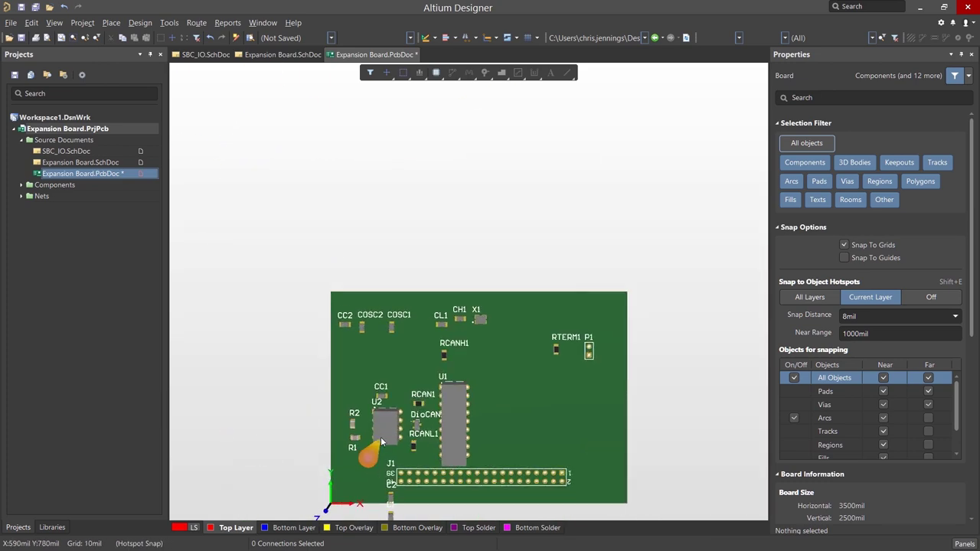
key("2")
scroll(376, 438, "up", 5, "ctrl")
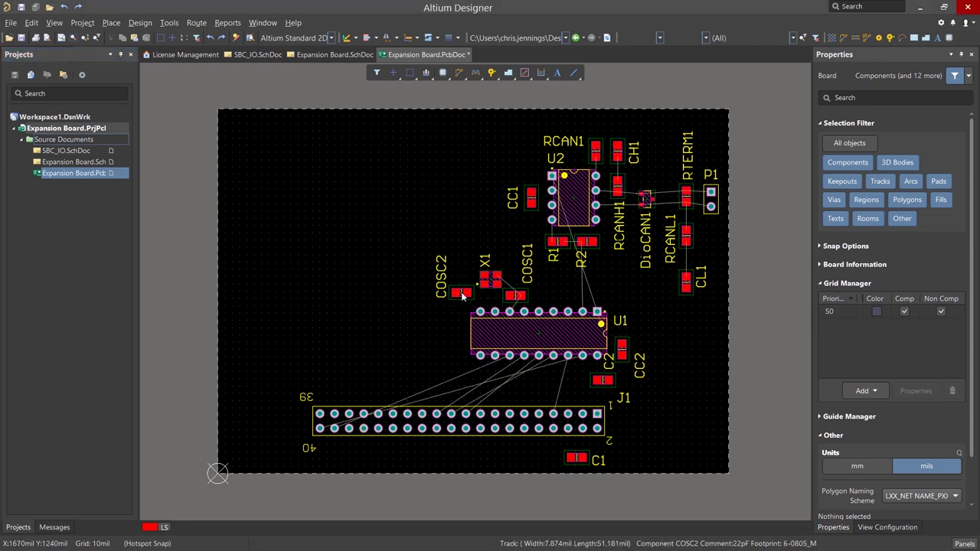
While dragging COSC2, flip it to the bottom layer and back to the top.
mouse_move(462, 298)
left_mouse_down()
mouse_move(433, 291)
mouse_move(455, 297)
left_mouse_up()
key("l")
left_click(414, 340)
key("l")
left_click(455, 296)
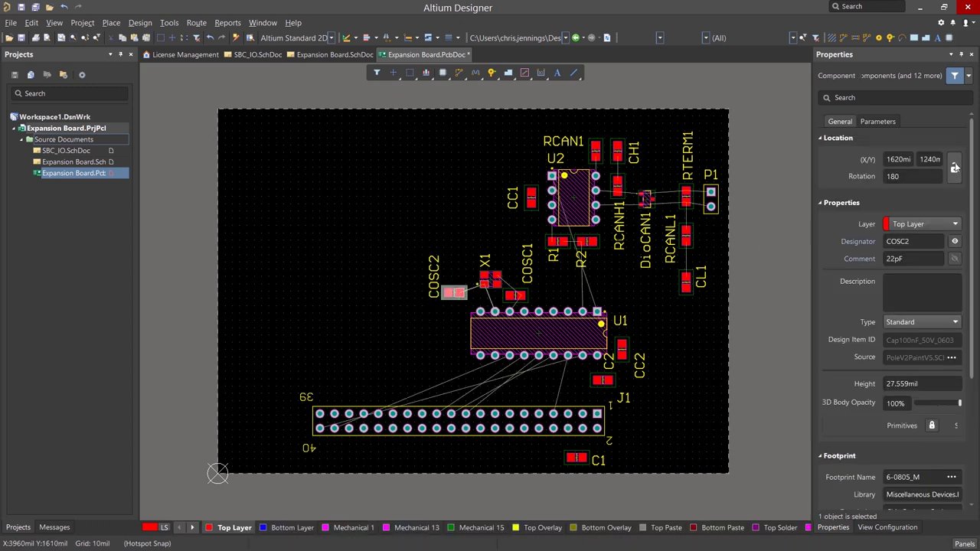
Set COSC2's layer to Bottom Layer in the Properties panel.
left_click(955, 223)
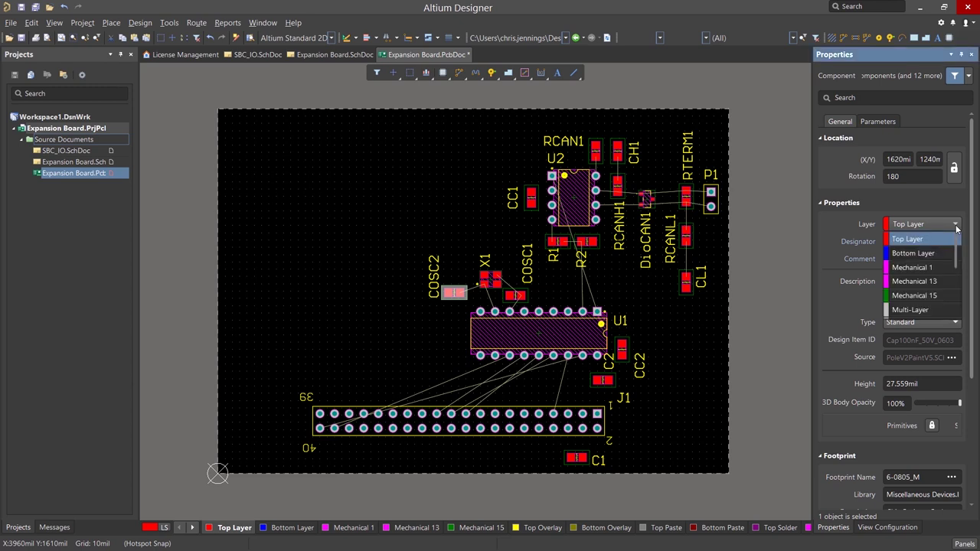
left_click(913, 255)
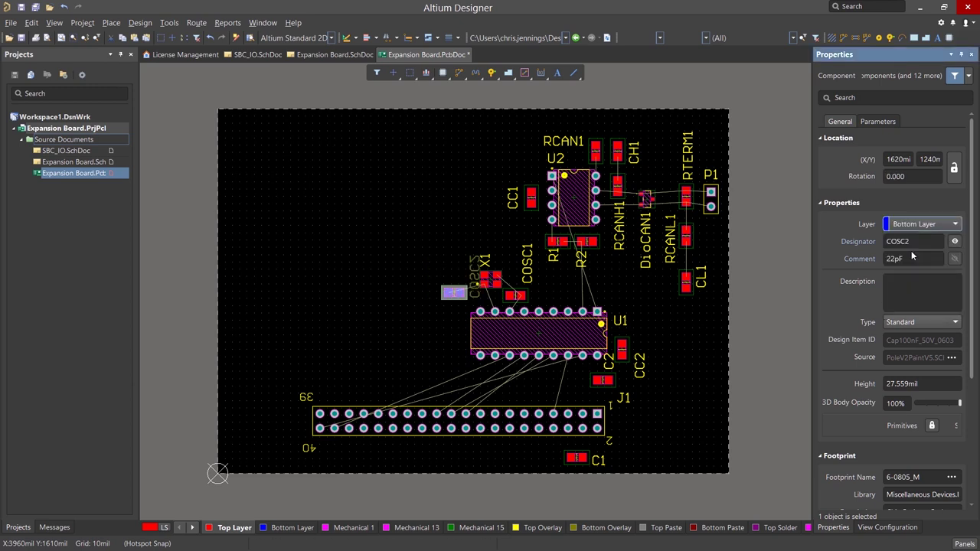
left_click(703, 337)
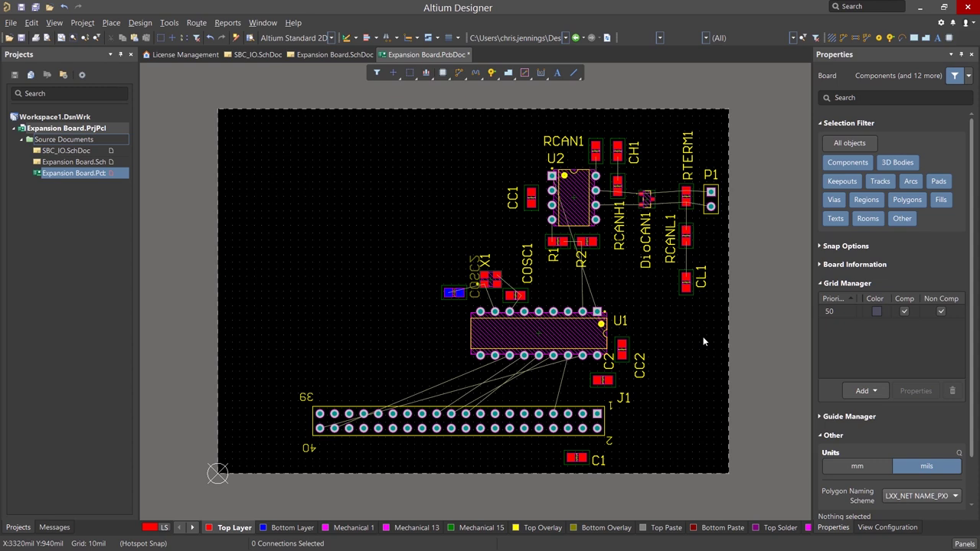
Undo COSC2's move to the bottom layer and toggle the heads-up coordinate display.
key("ctrl+z")
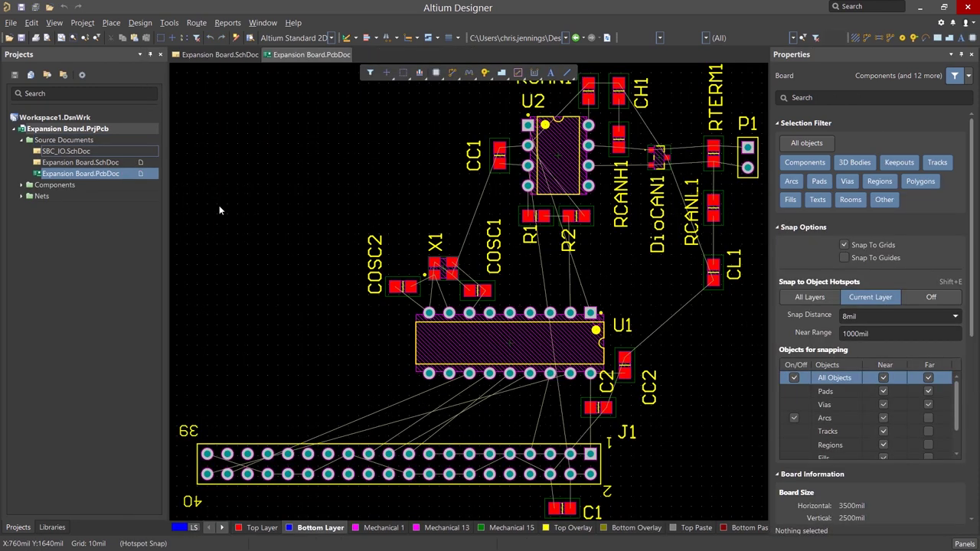
key("shift+h")
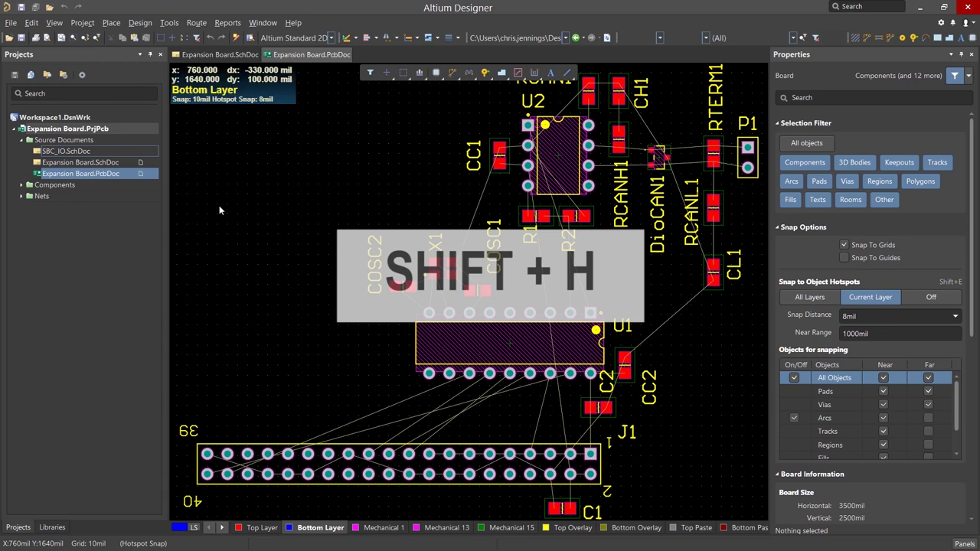